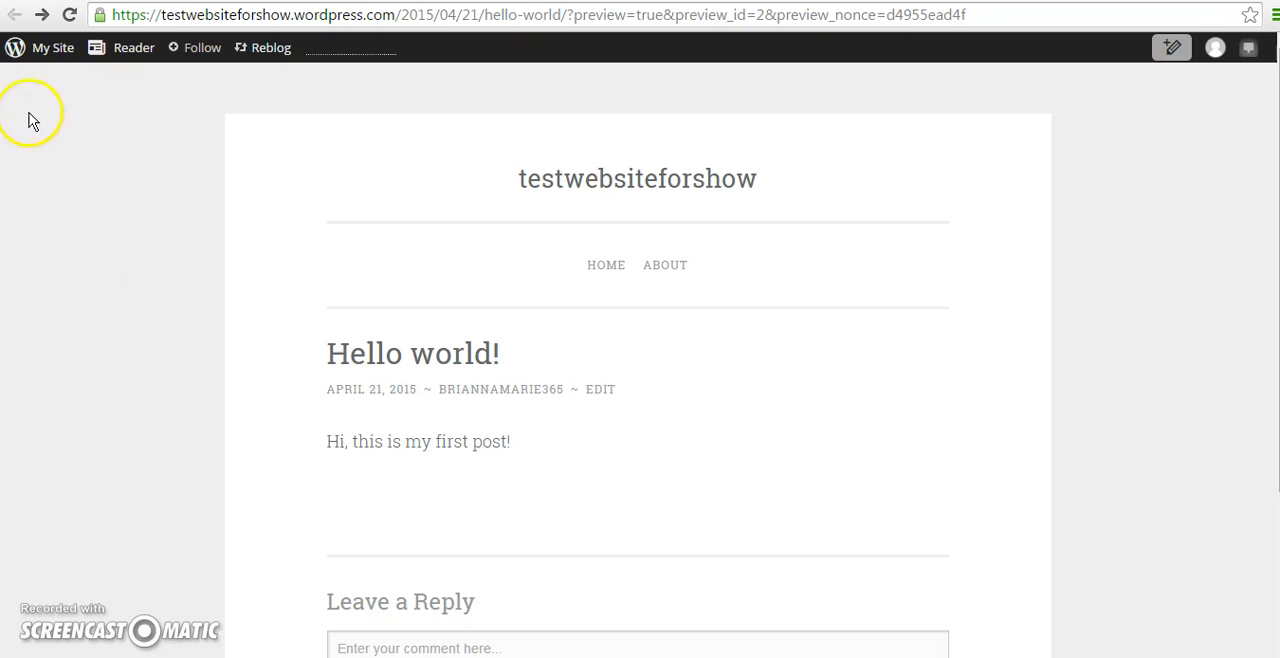
# Open the site's WP Admin dashboard and launch the customizer for the active Penscratch theme.
pyautogui.click(44, 49)
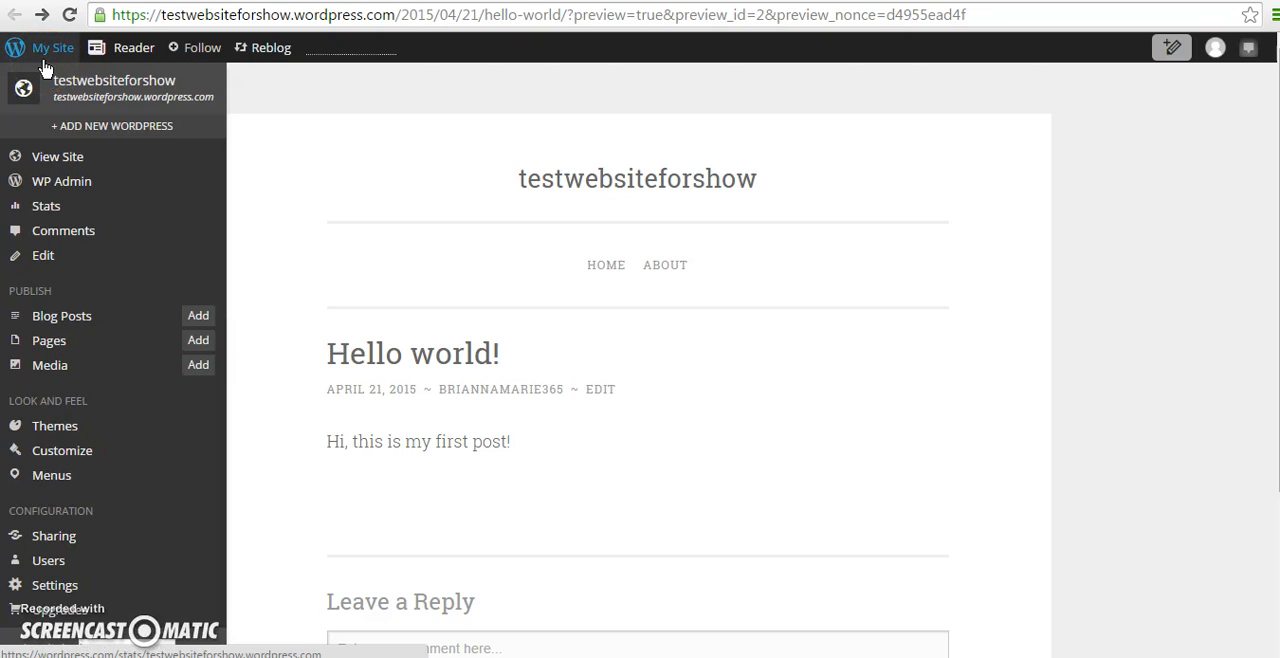
pyautogui.click(88, 189)
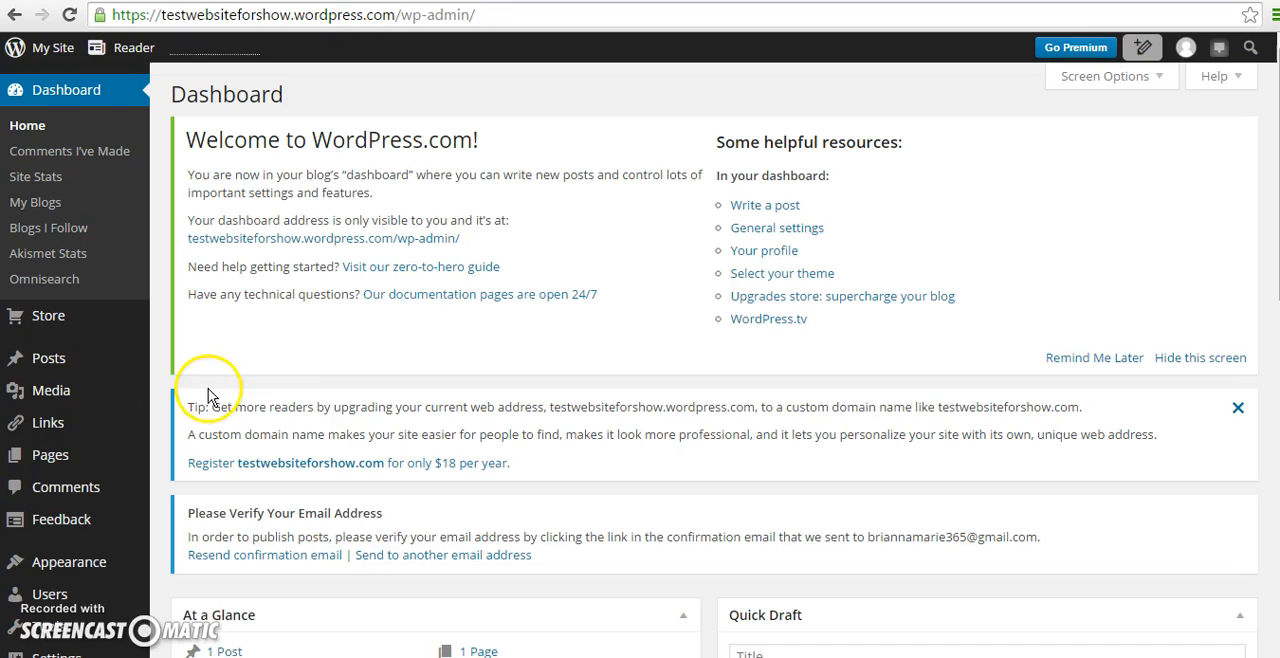
pyautogui.moveTo(66, 457)
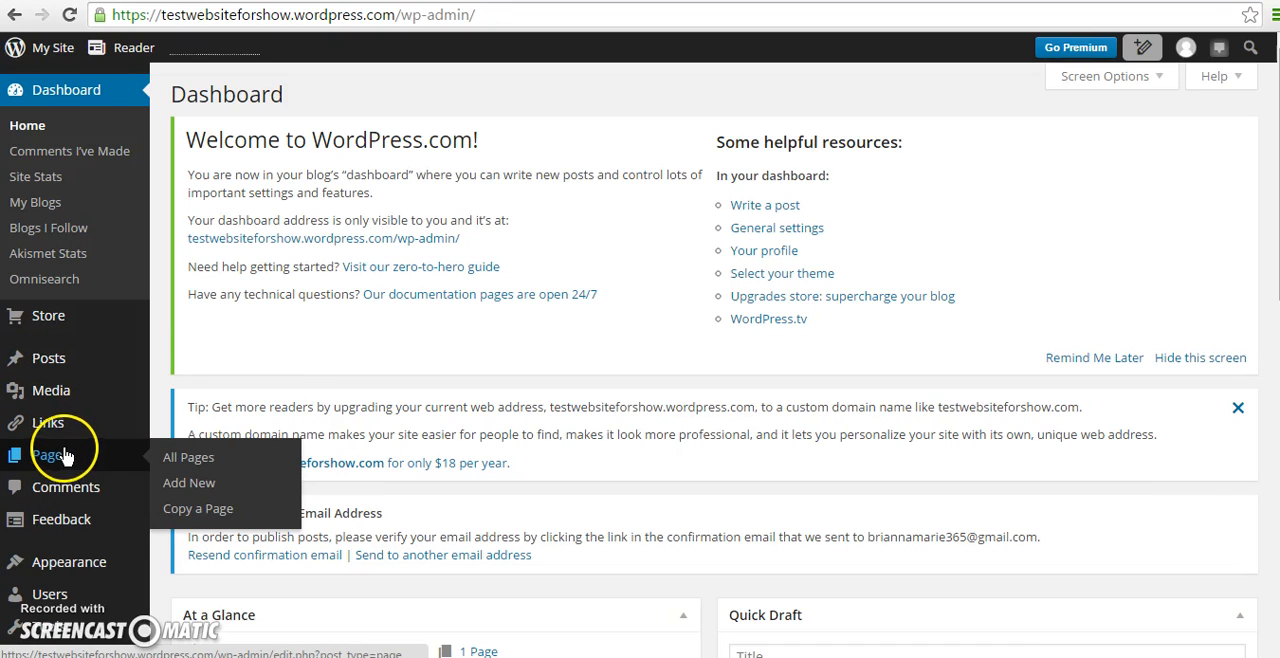
pyautogui.moveTo(86, 360)
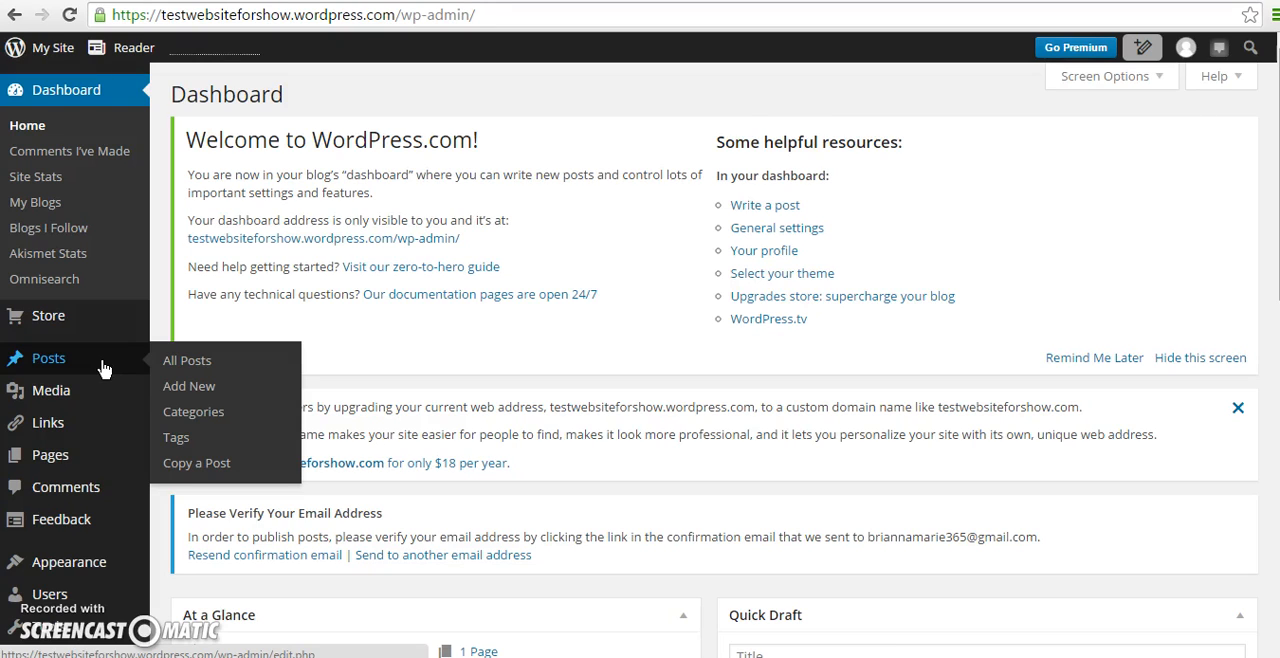
pyautogui.moveTo(106, 456)
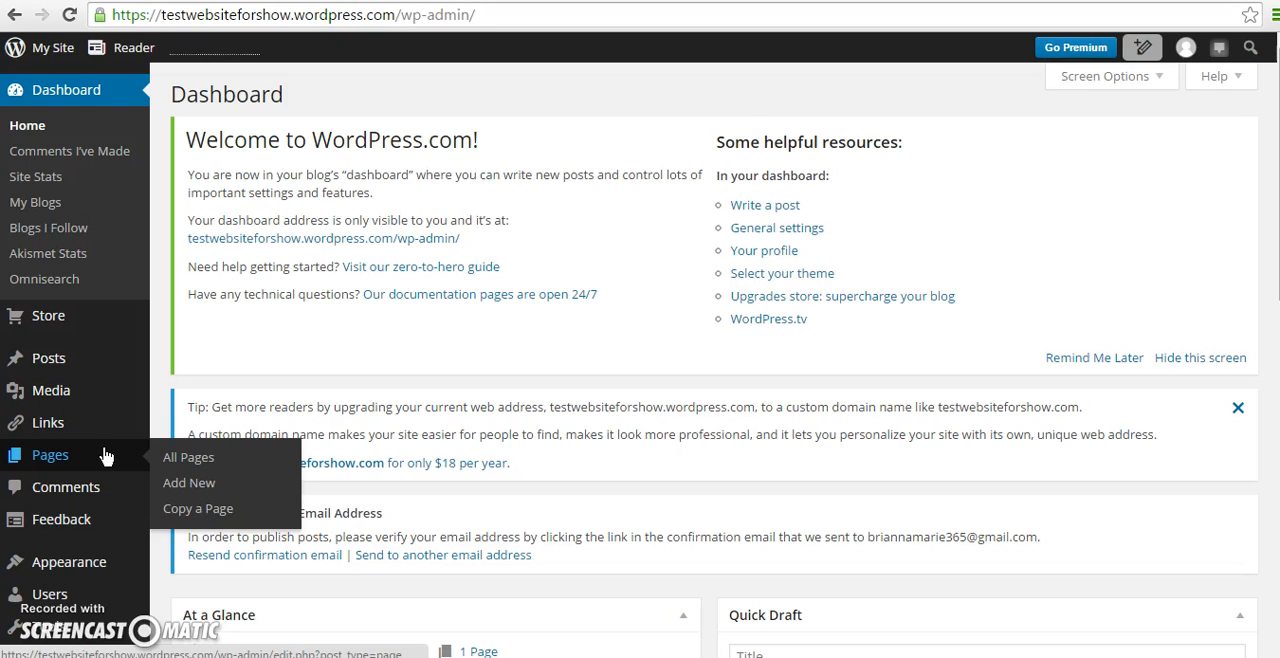
pyautogui.moveTo(109, 564)
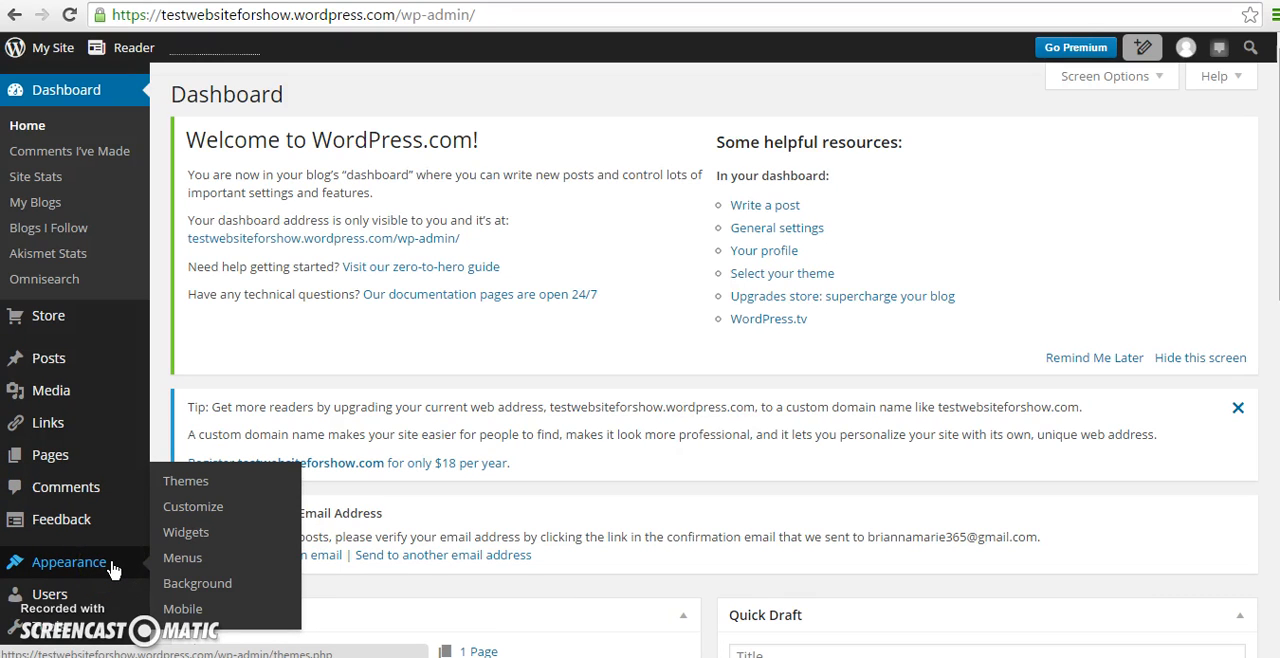
pyautogui.click(112, 566)
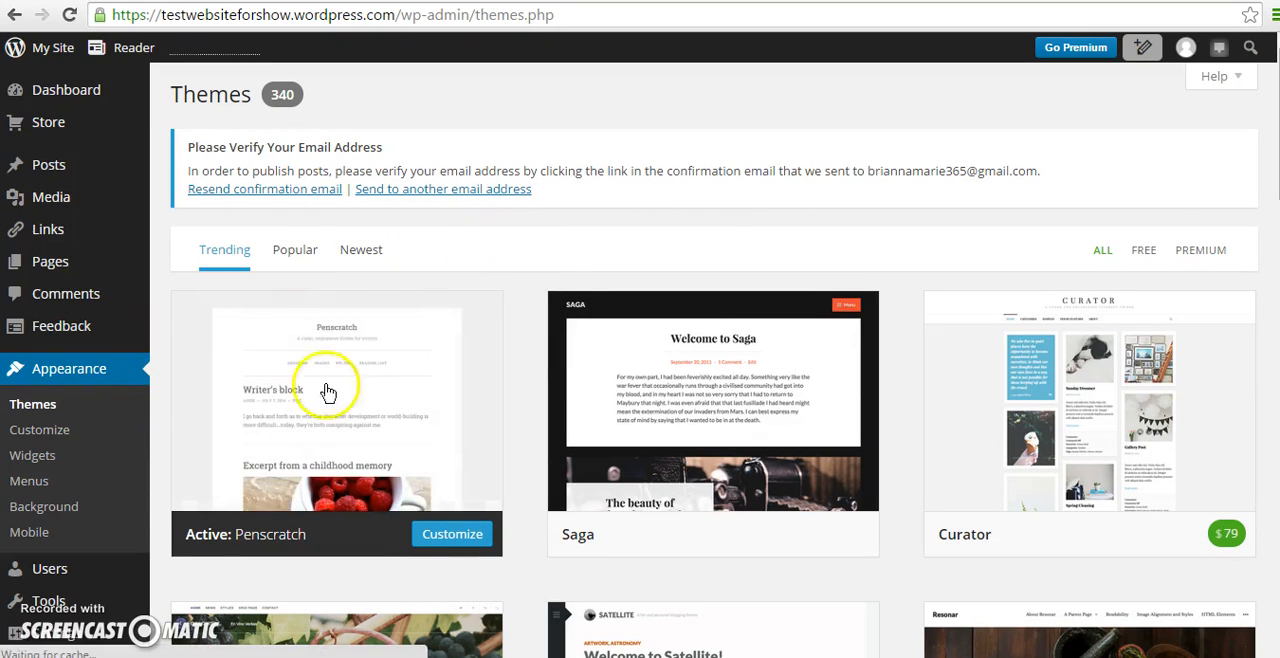
pyautogui.click(62, 432)
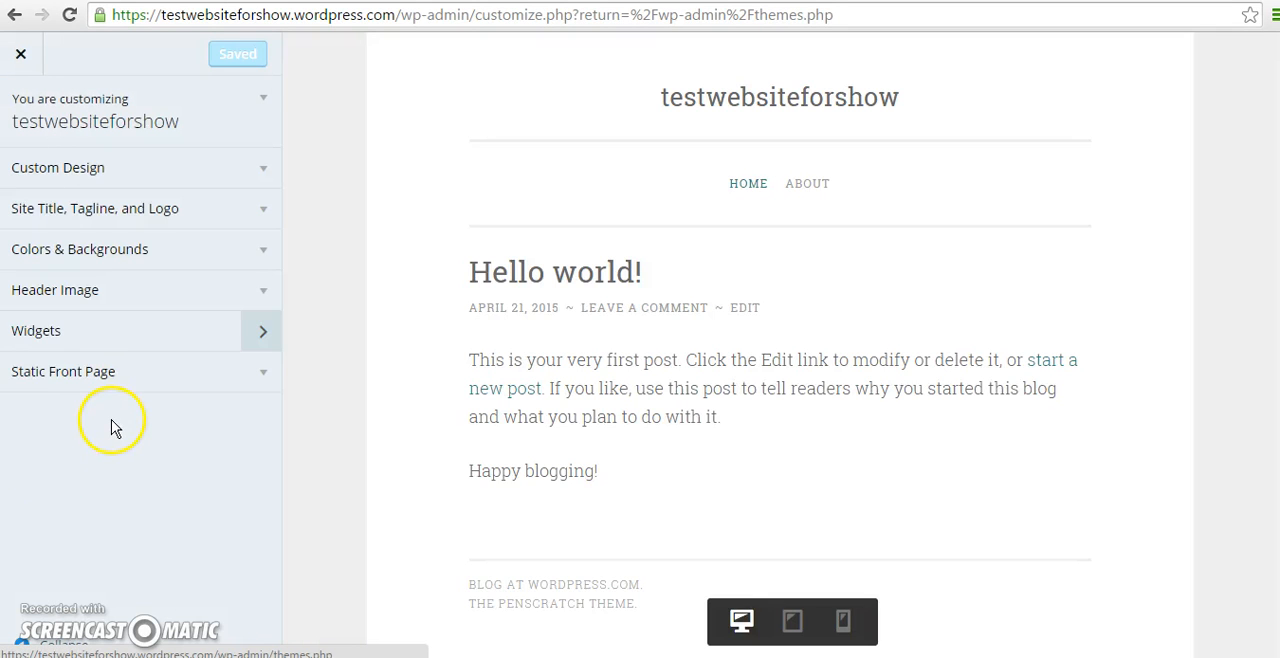
# Change the site title to "test website for show" by adding spaces between the words.
pyautogui.click(262, 172)
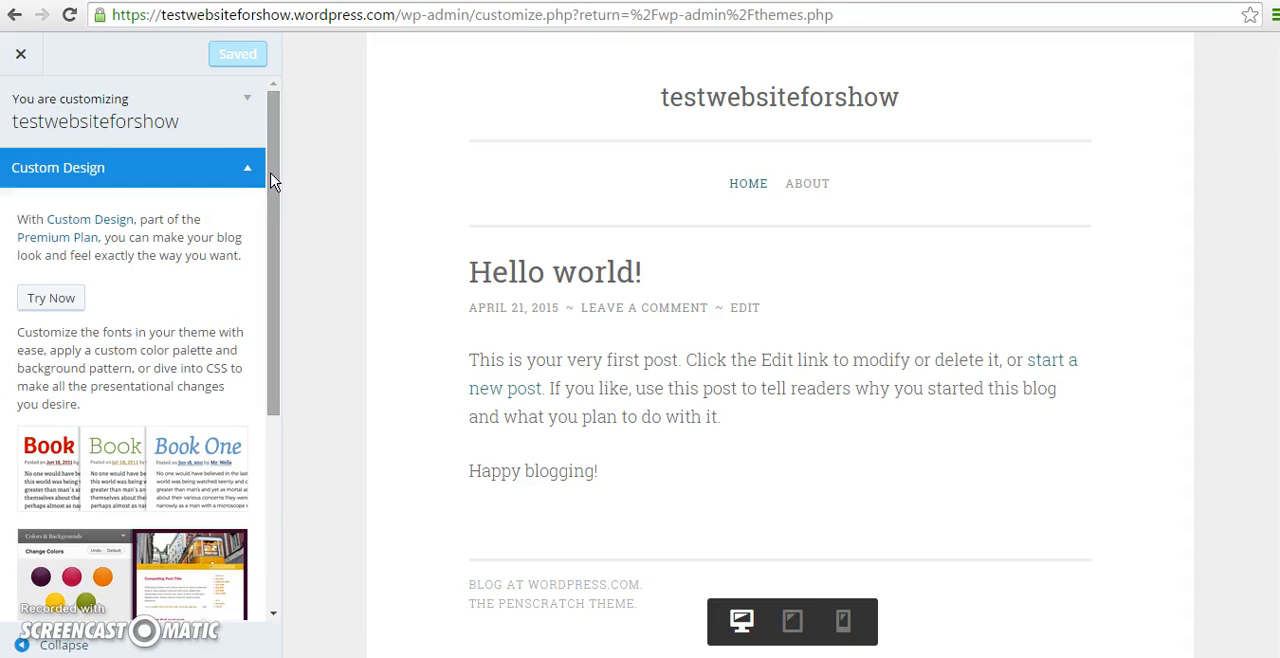
pyautogui.click(246, 174)
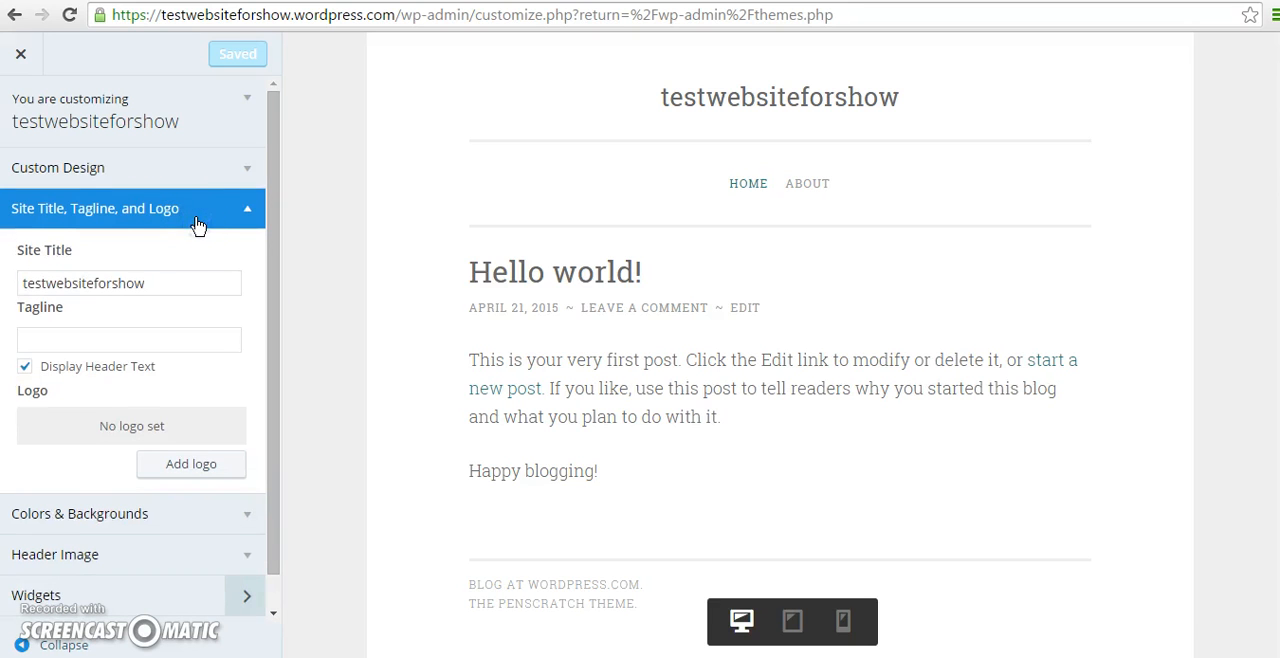
pyautogui.click(128, 285)
pyautogui.click(169, 287)
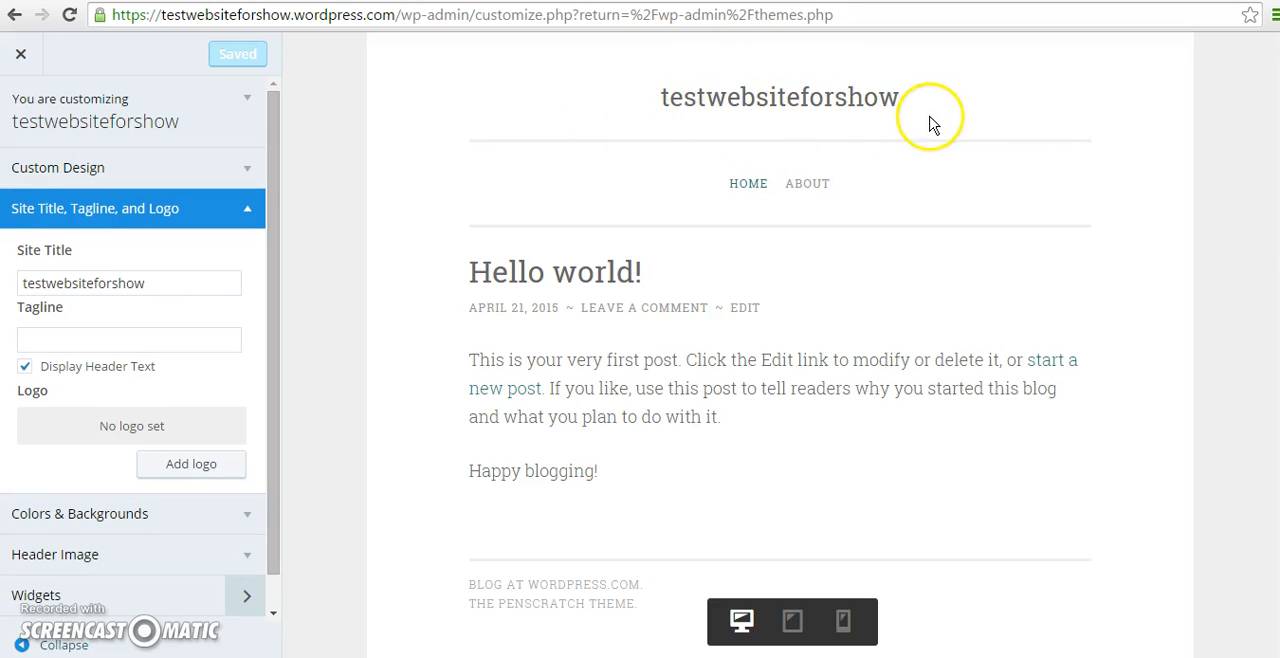
pyautogui.click(46, 283)
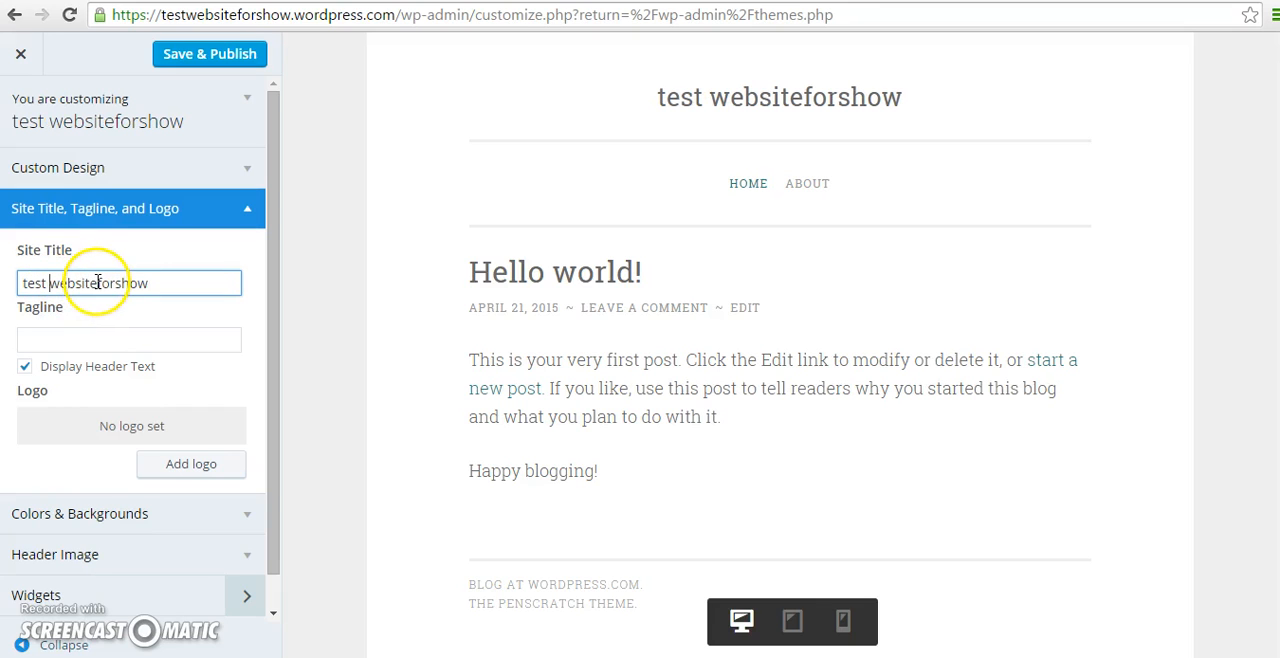
pyautogui.click(95, 283)
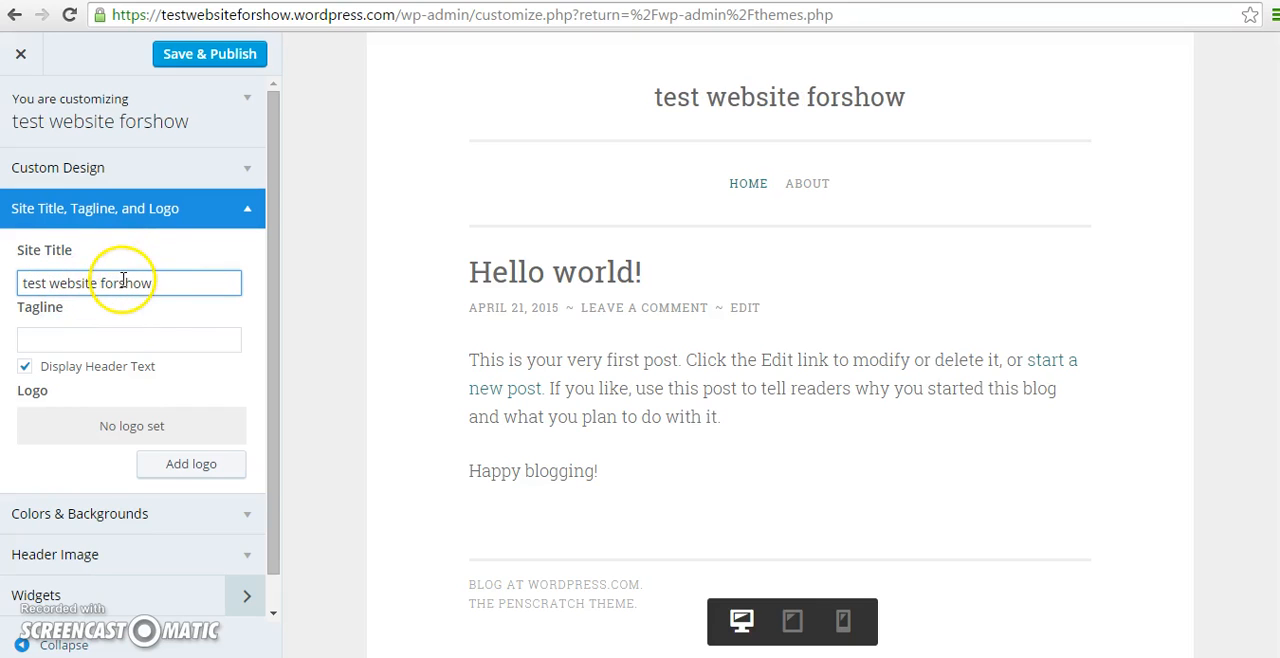
pyautogui.click(121, 283)
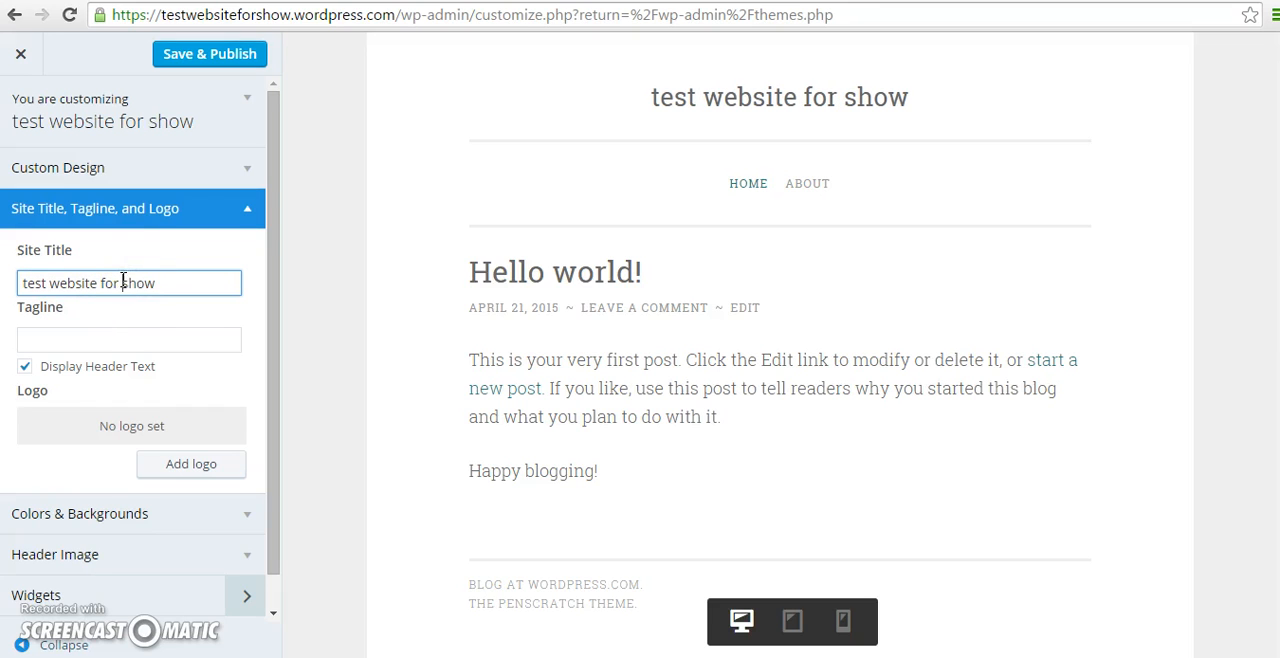
# Set the site tagline to "Learning how to build a WordPress".
pyautogui.click(132, 338)
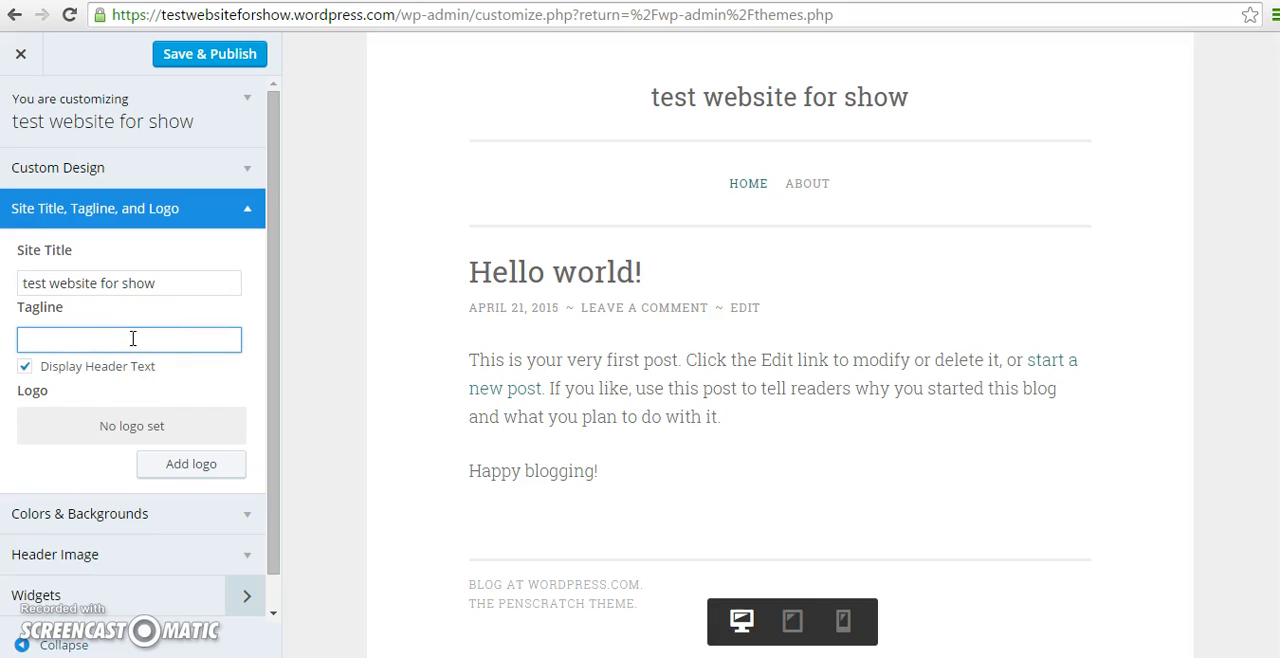
pyautogui.write('Learning ')
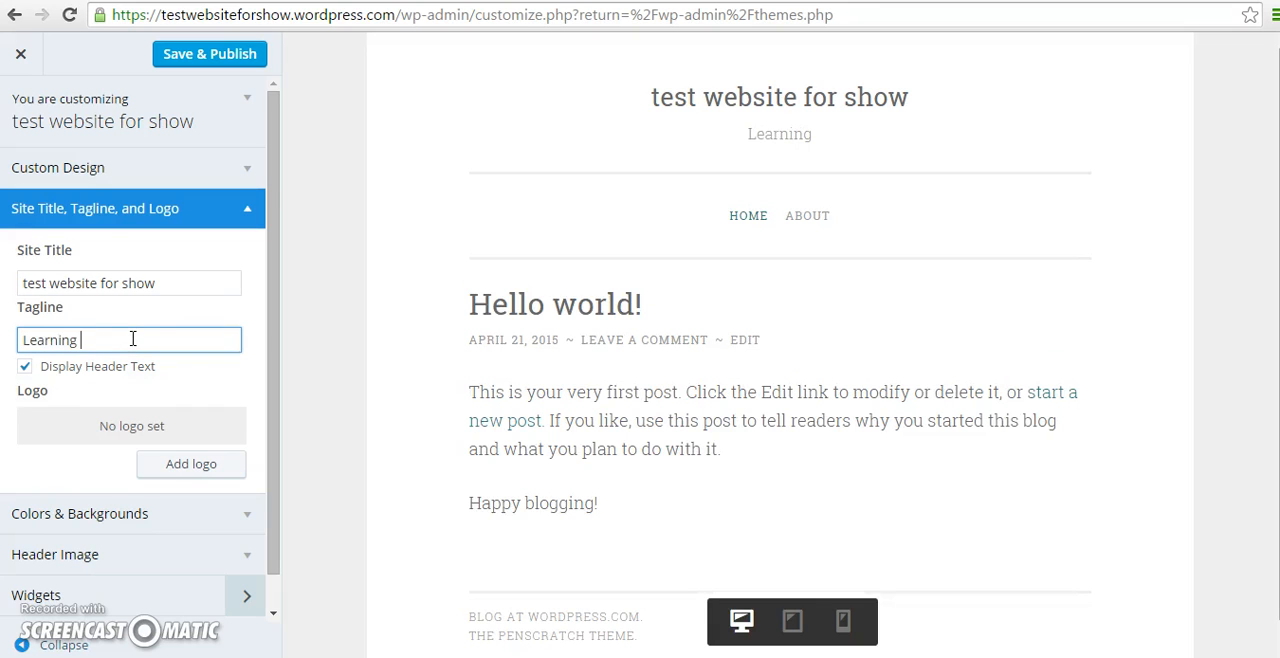
pyautogui.write('how to bui')
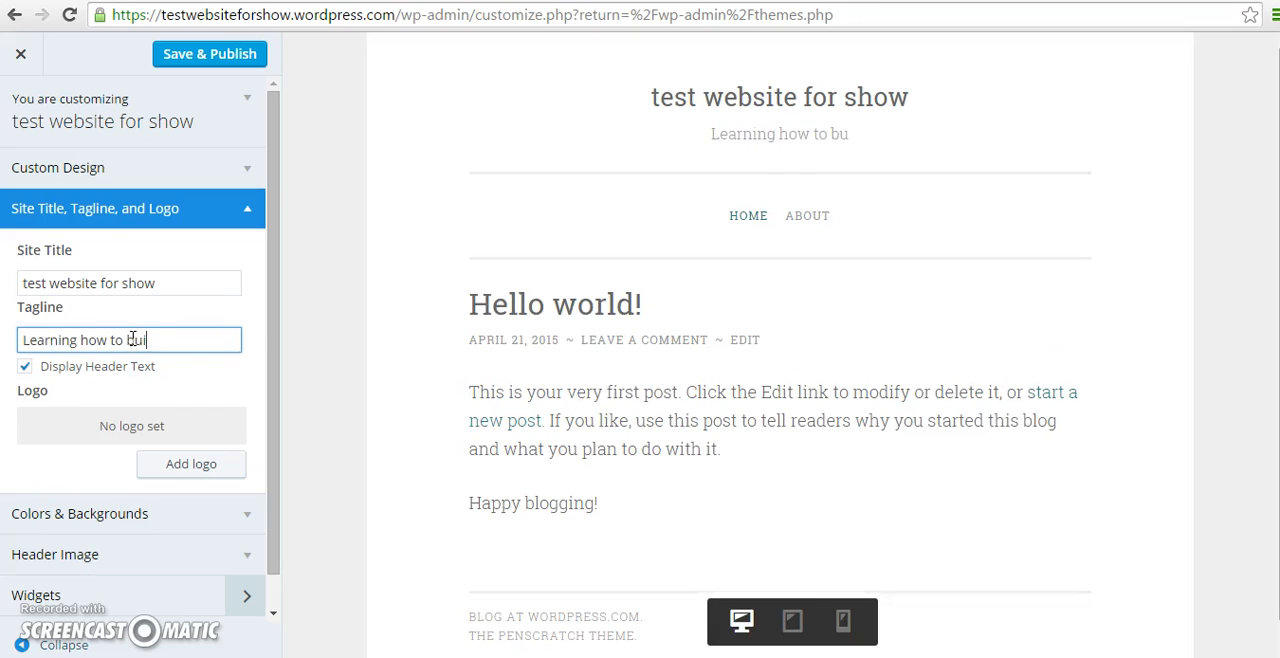
pyautogui.write('ld a Word')
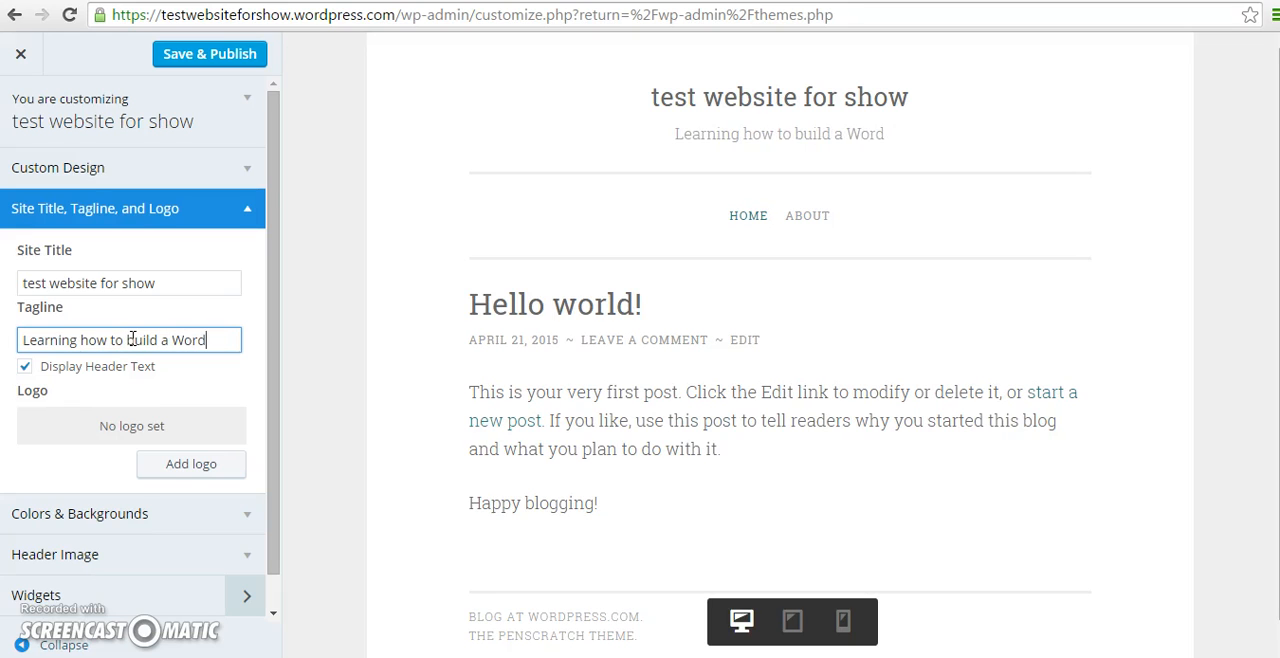
pyautogui.write('Press')
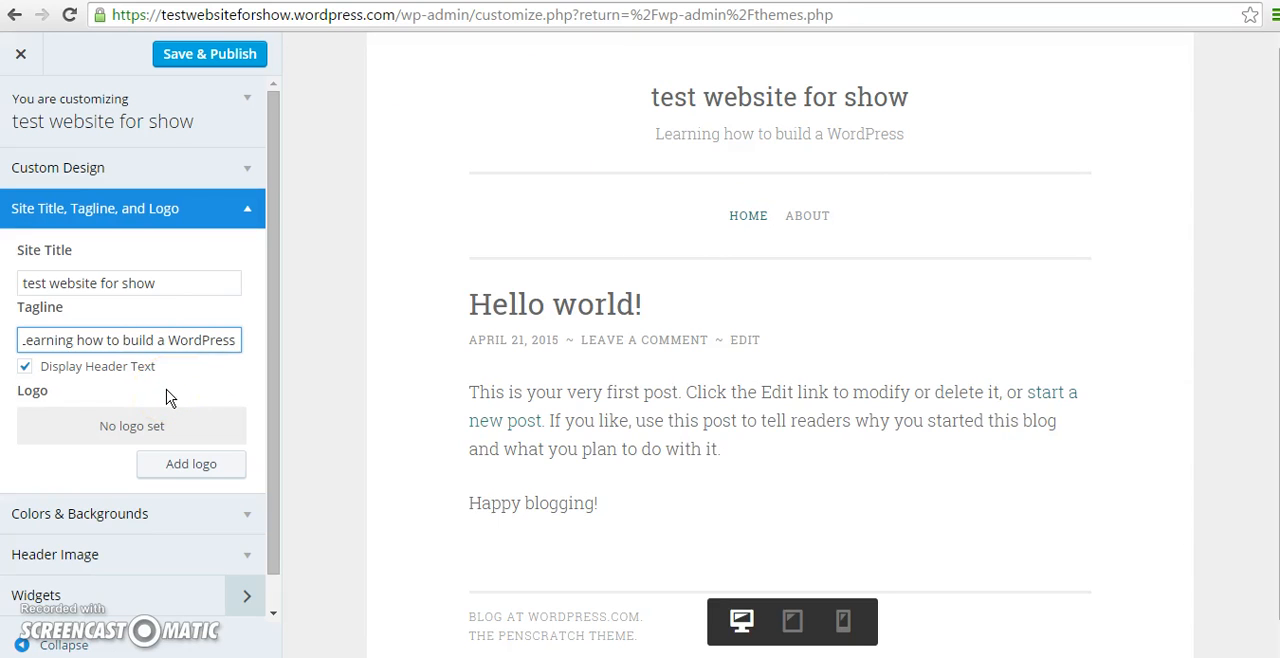
# Upload the "sound cloud one," PNG from the Documents library as the site logo, and remove the logo again.
pyautogui.click(183, 469)
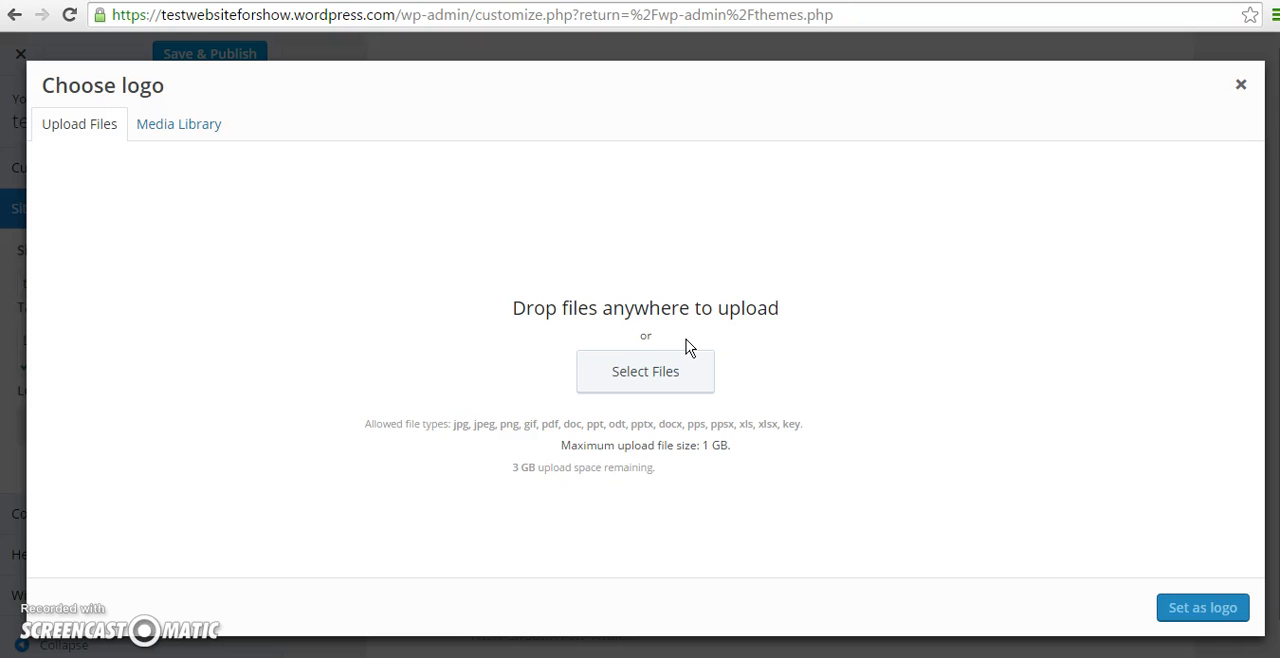
pyautogui.click(684, 370)
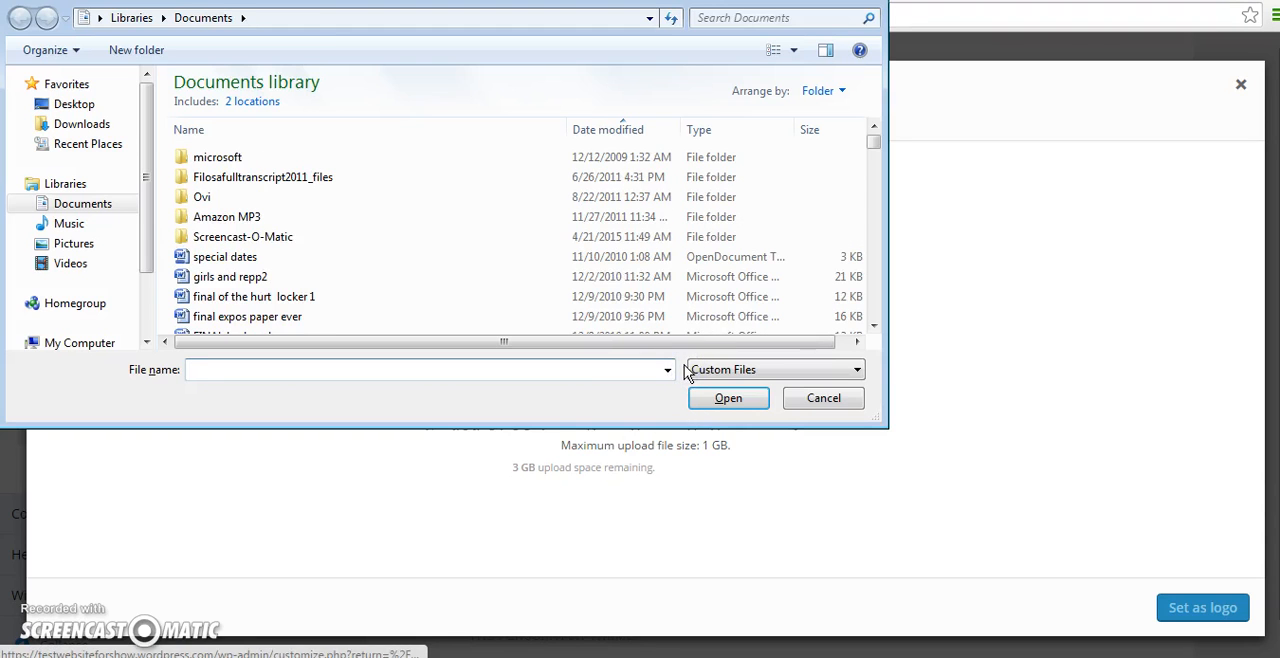
pyautogui.click(582, 130)
pyautogui.moveTo(871, 150)
pyautogui.mouseDown()
pyautogui.moveTo(880, 343)
pyautogui.moveTo(863, 131)
pyautogui.mouseUp()
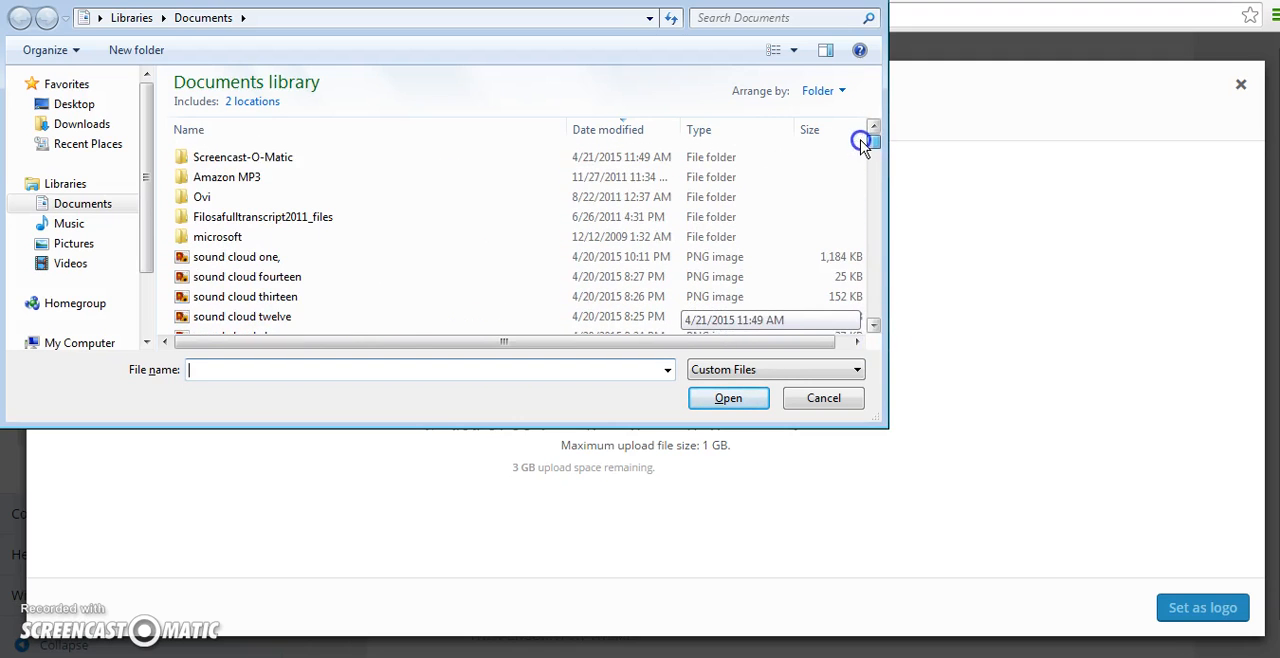
pyautogui.doubleClick(320, 262)
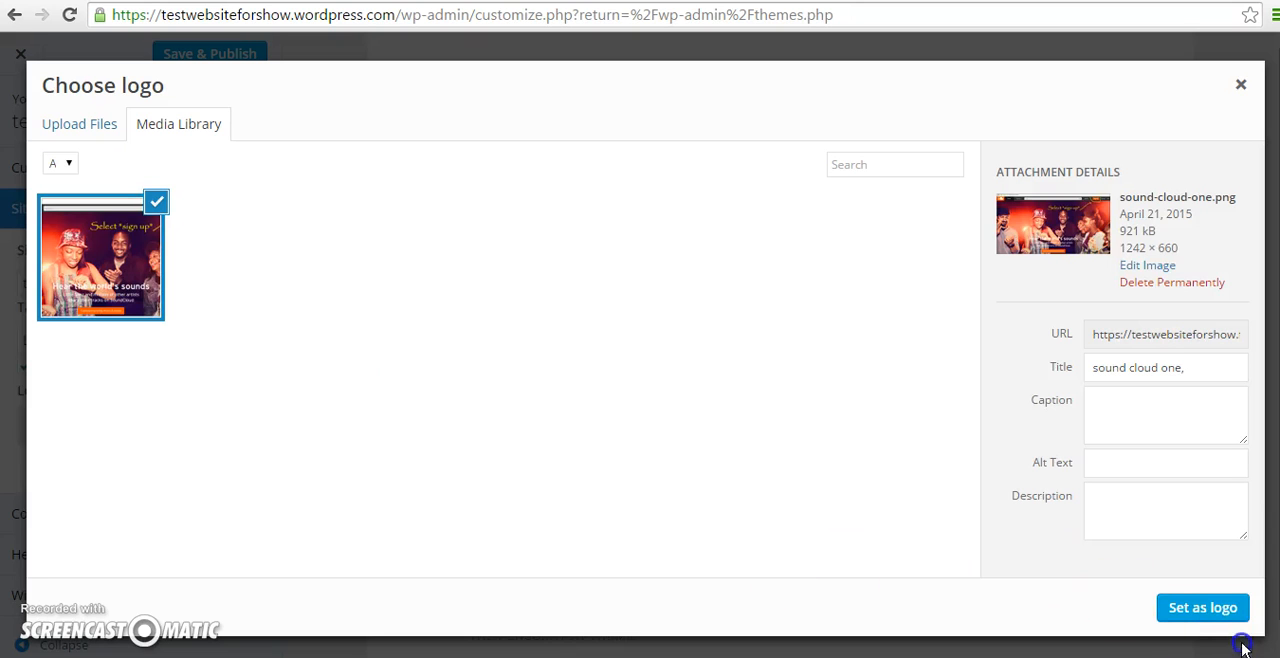
pyautogui.click(1203, 608)
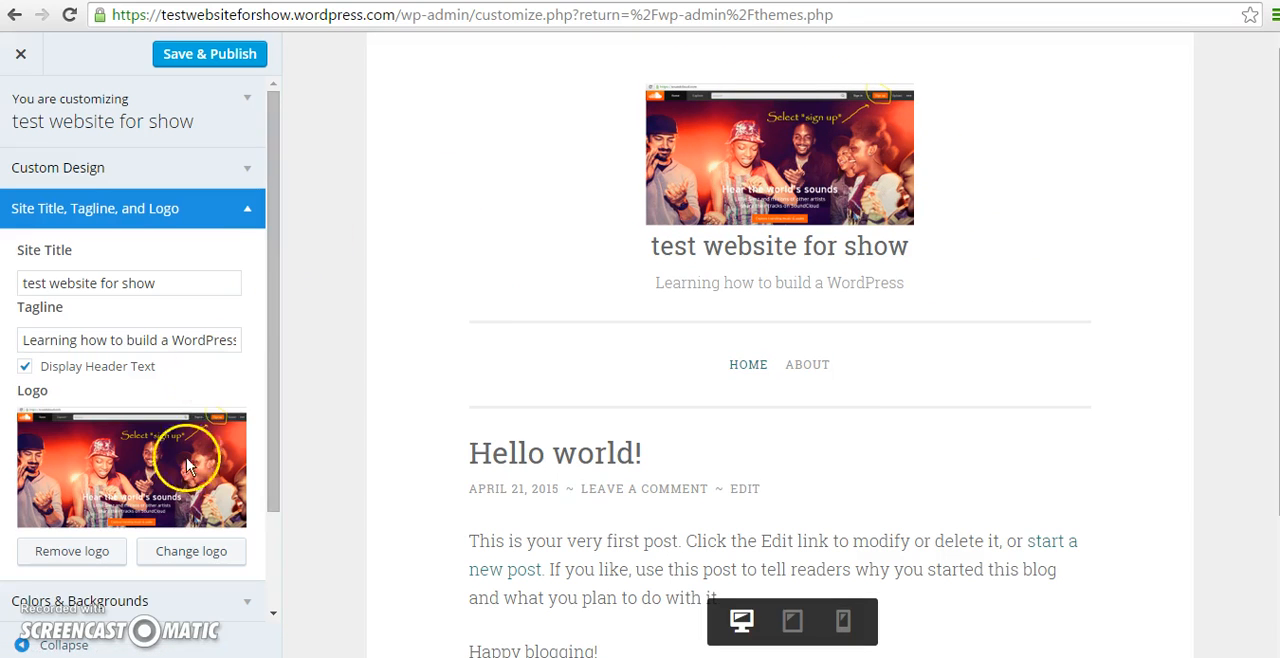
pyautogui.click(98, 563)
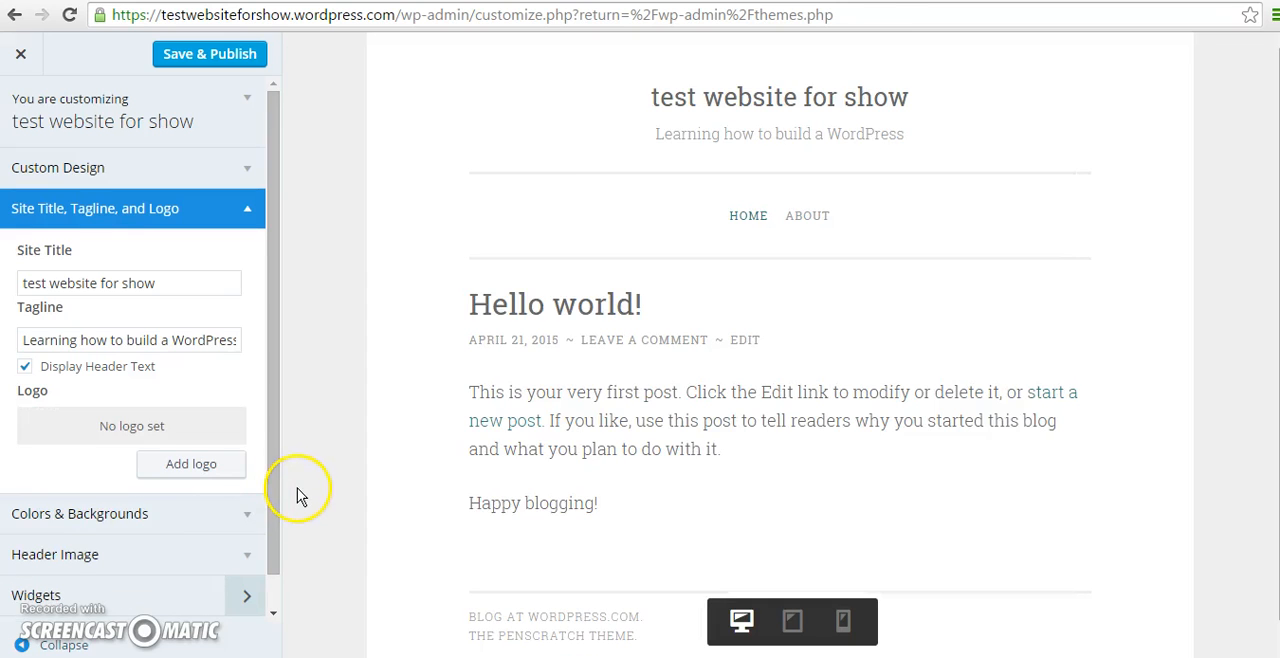
# Try the lime and light blue palette colors for the site background and settle on the dark maroon one.
pyautogui.moveTo(276, 461); pyautogui.dragTo(279, 517)
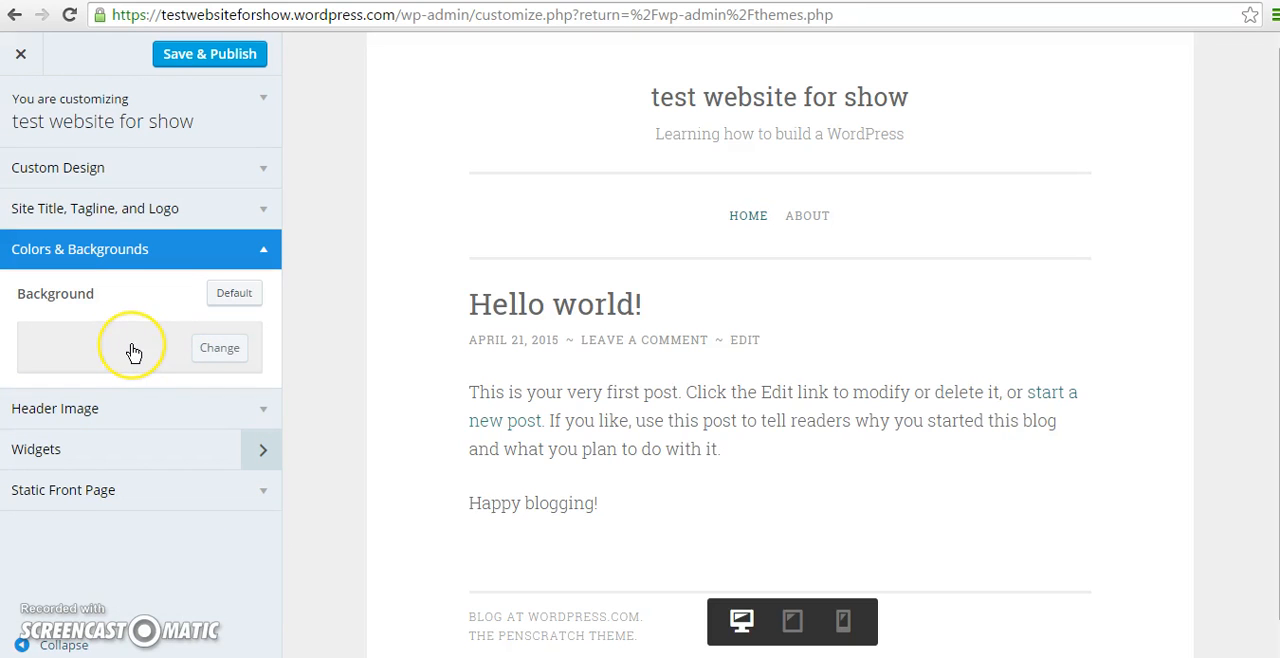
pyautogui.click(200, 352)
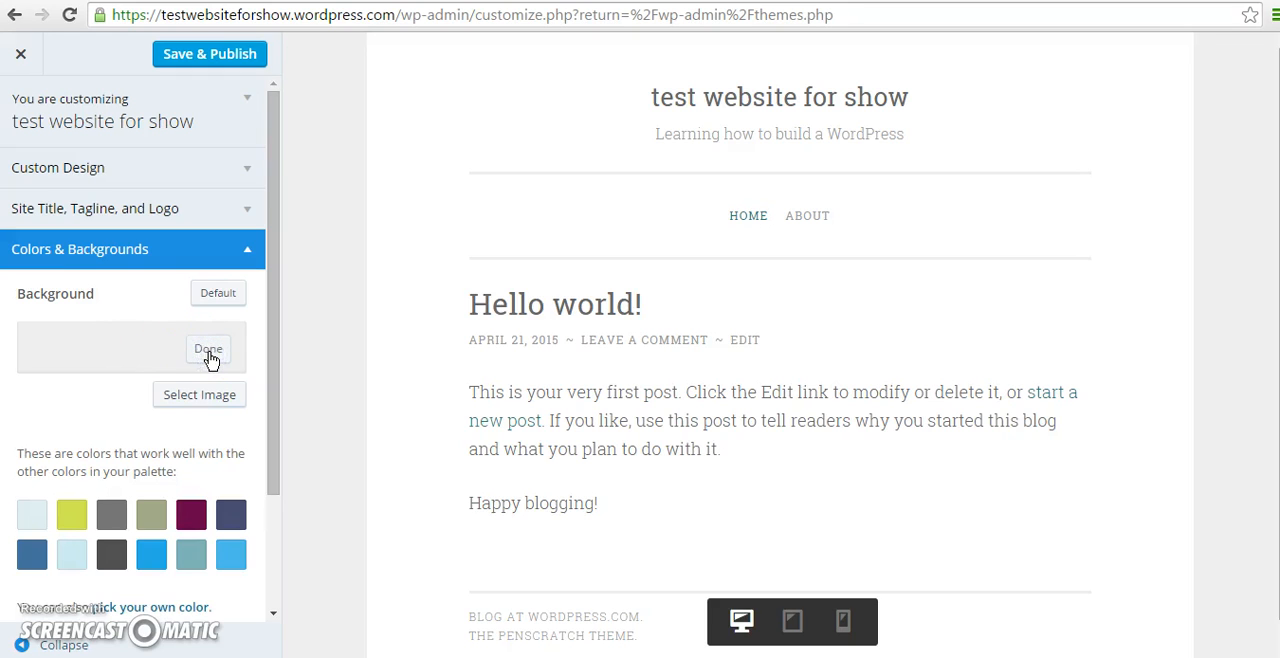
pyautogui.click(193, 517)
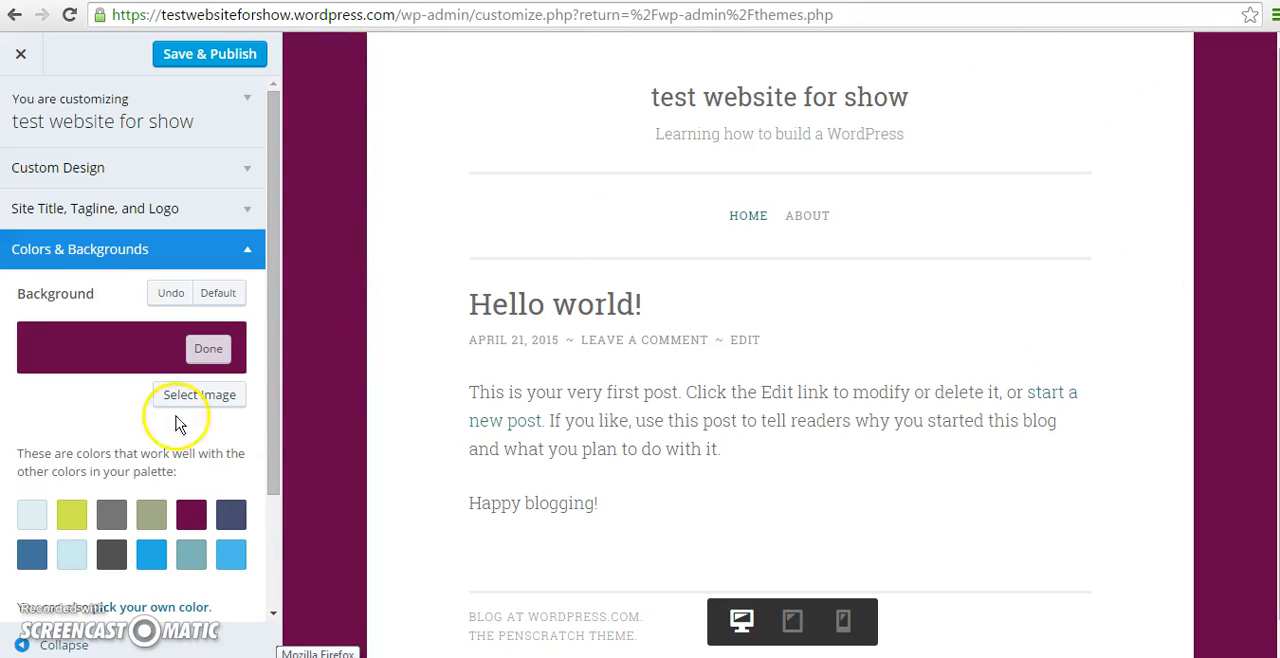
pyautogui.click(71, 515)
pyautogui.click(78, 566)
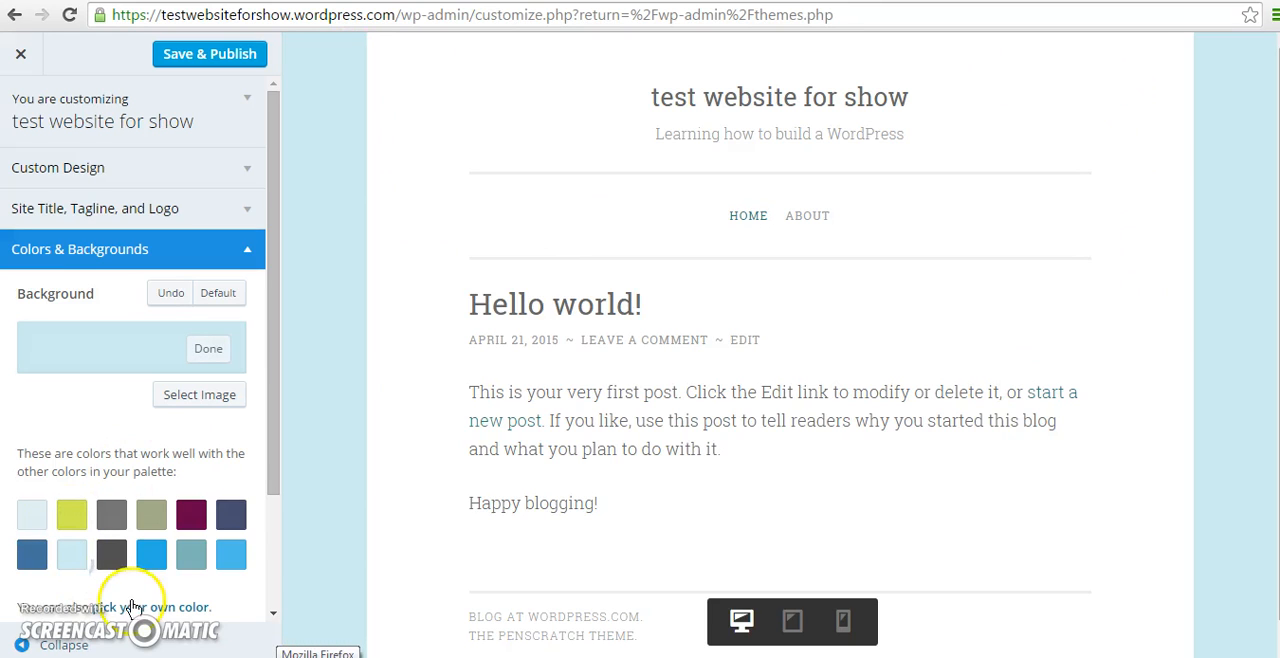
pyautogui.click(191, 515)
# Add a Follow Button widget to the site's Sidebar widget area.
pyautogui.moveTo(283, 467); pyautogui.dragTo(270, 596)
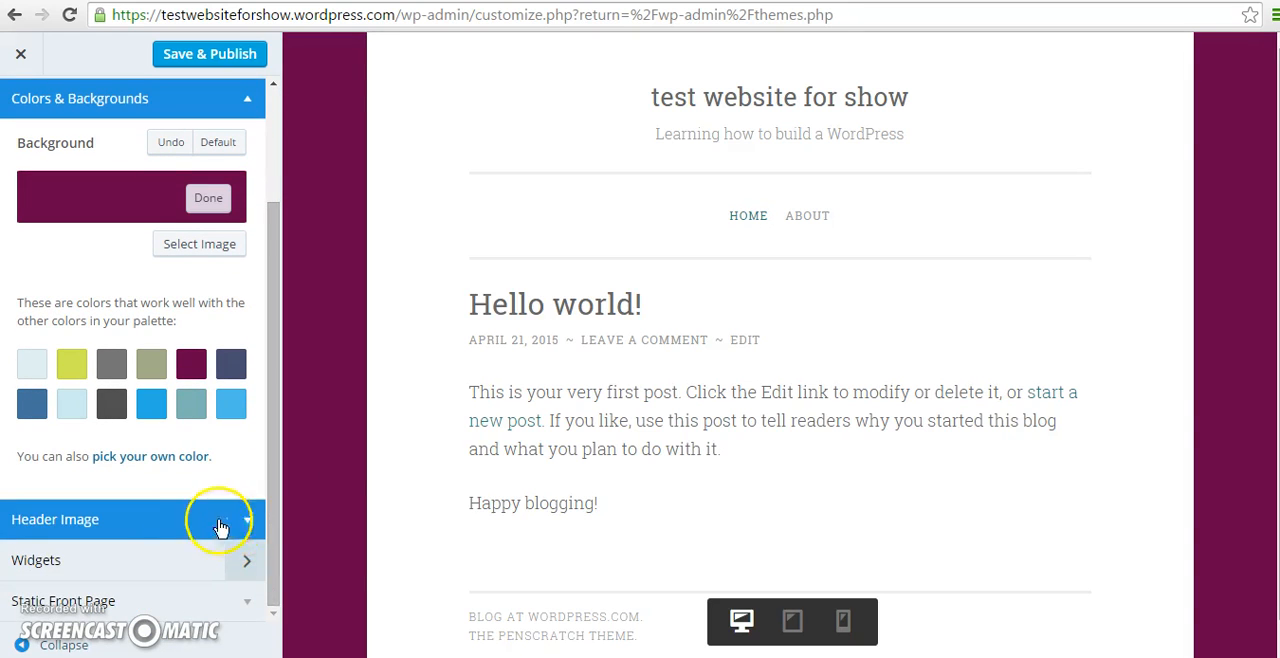
pyautogui.click(183, 572)
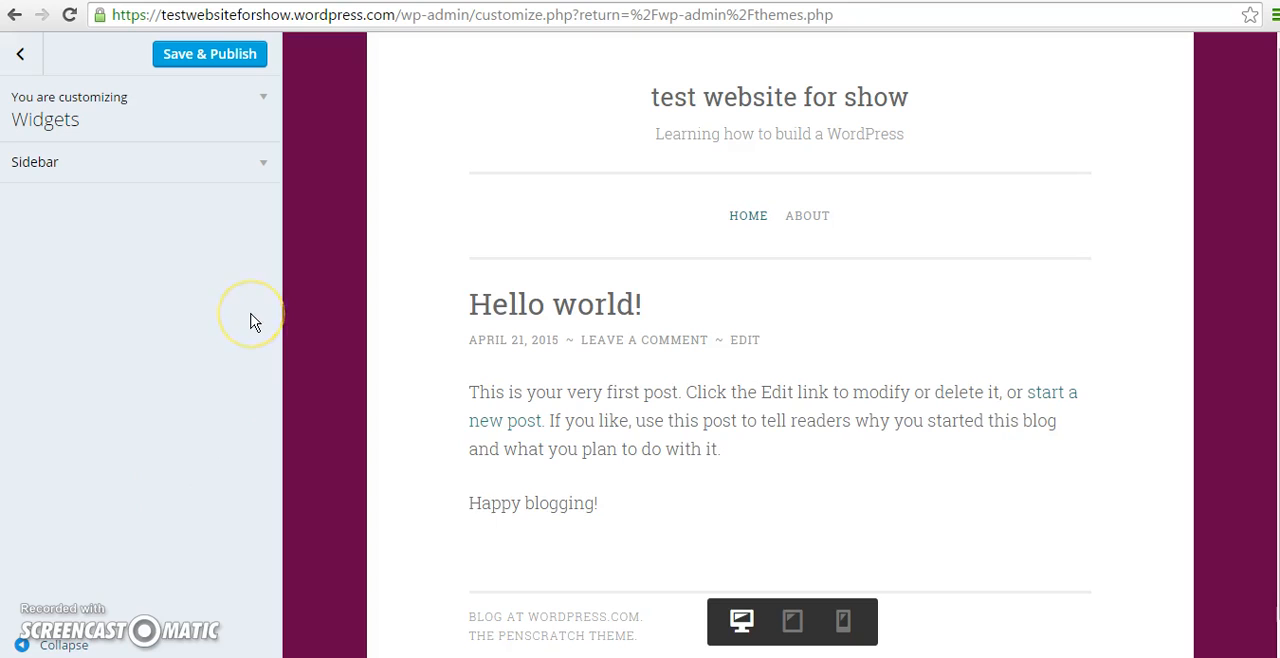
pyautogui.click(262, 166)
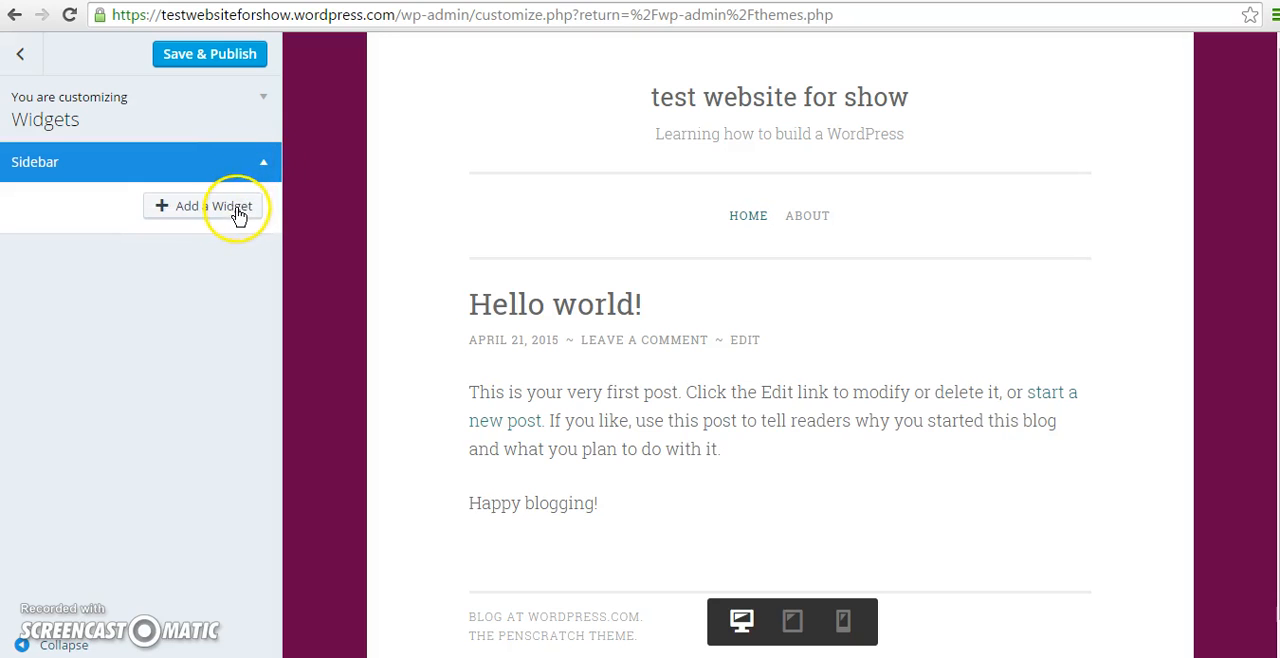
pyautogui.click(238, 208)
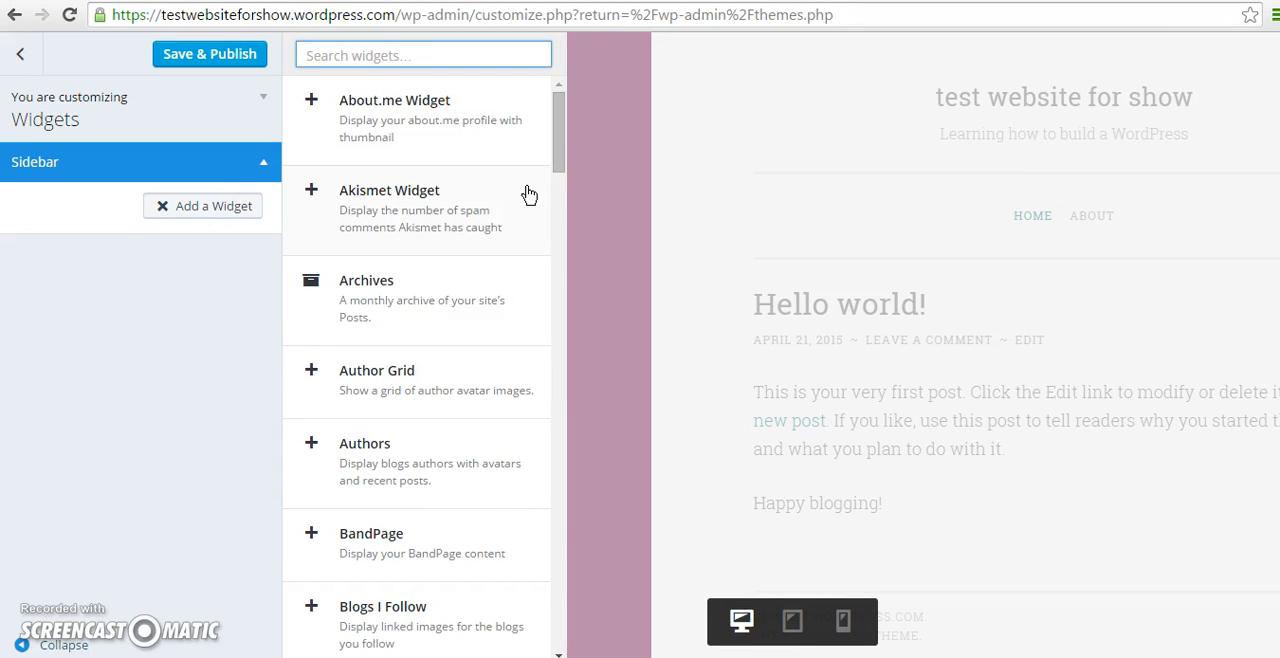
pyautogui.moveTo(570, 165); pyautogui.dragTo(567, 335)
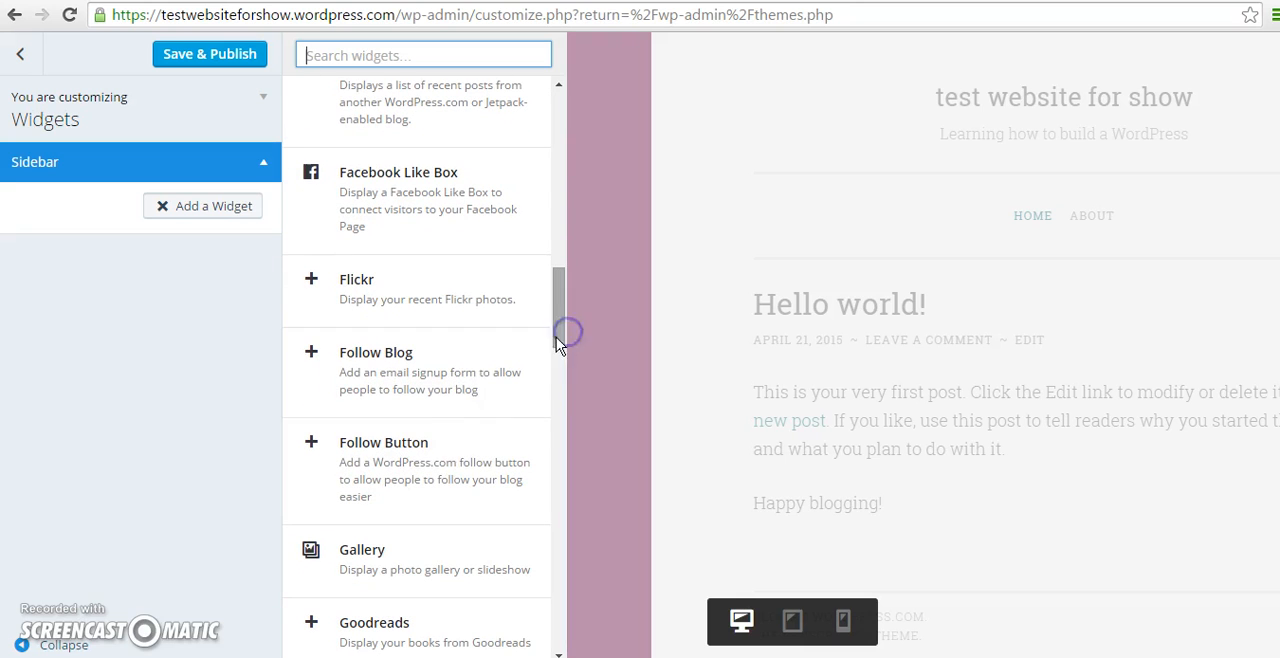
pyautogui.click(440, 450)
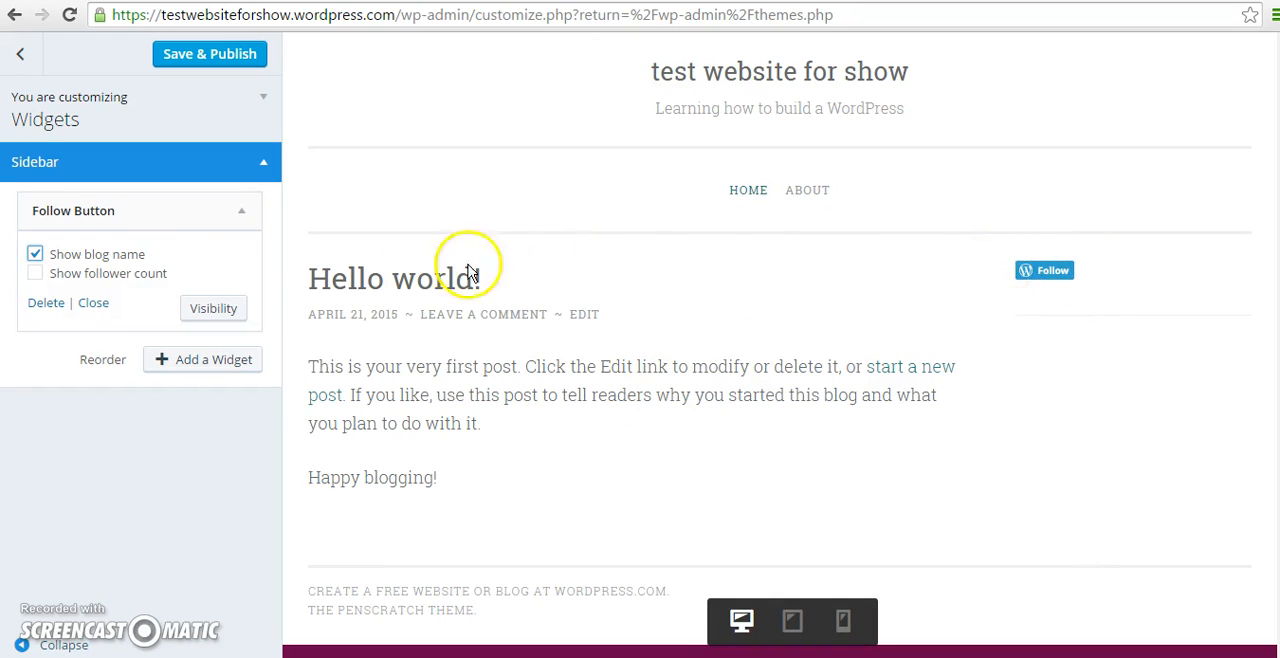
# Add a Calendar widget to the Sidebar widget area, below the Follow Button widget.
pyautogui.click(228, 369)
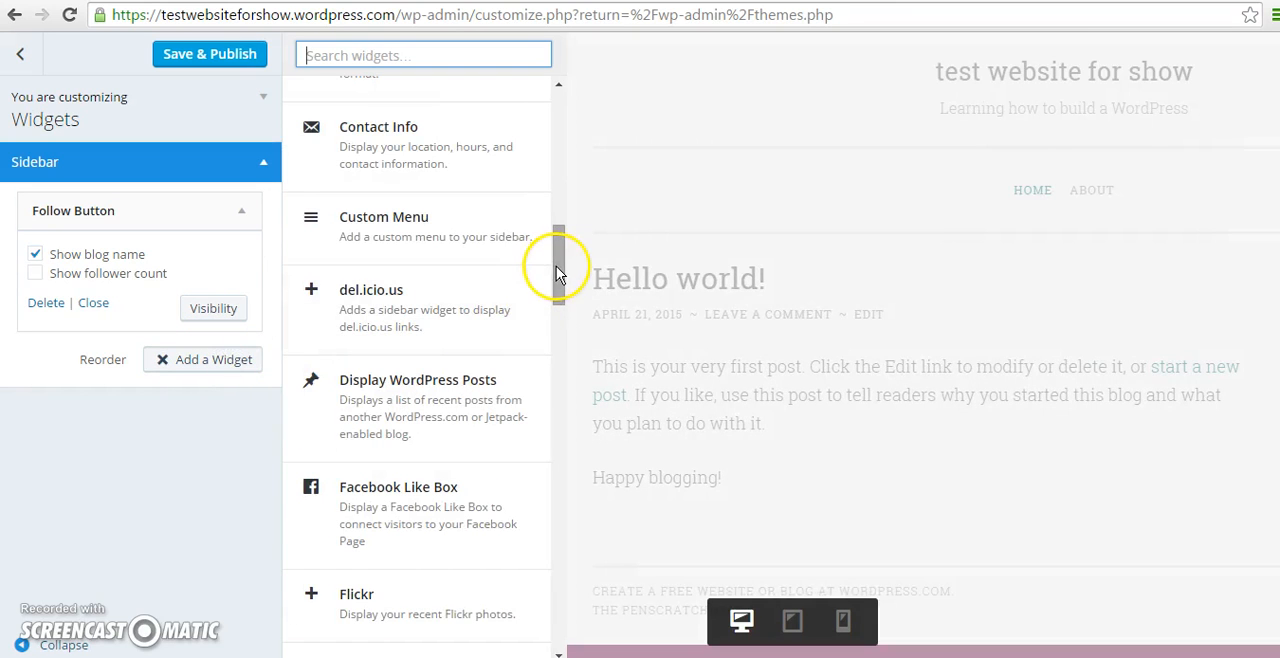
pyautogui.moveTo(558, 271); pyautogui.dragTo(557, 194)
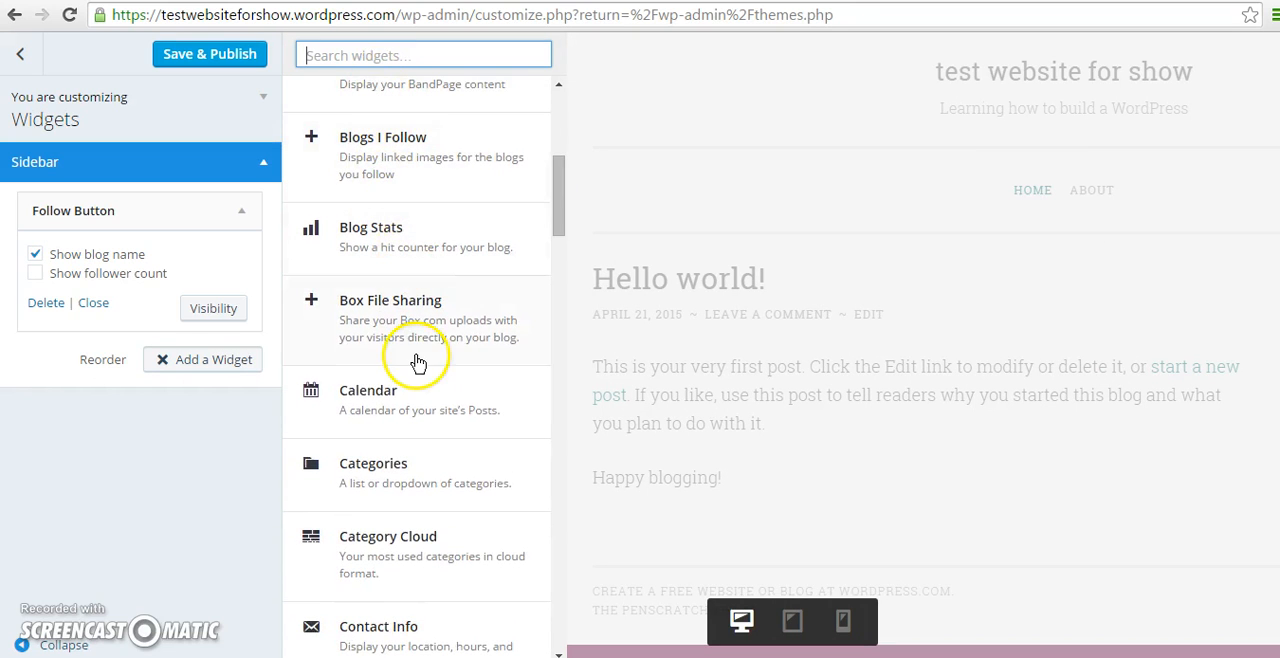
pyautogui.click(388, 415)
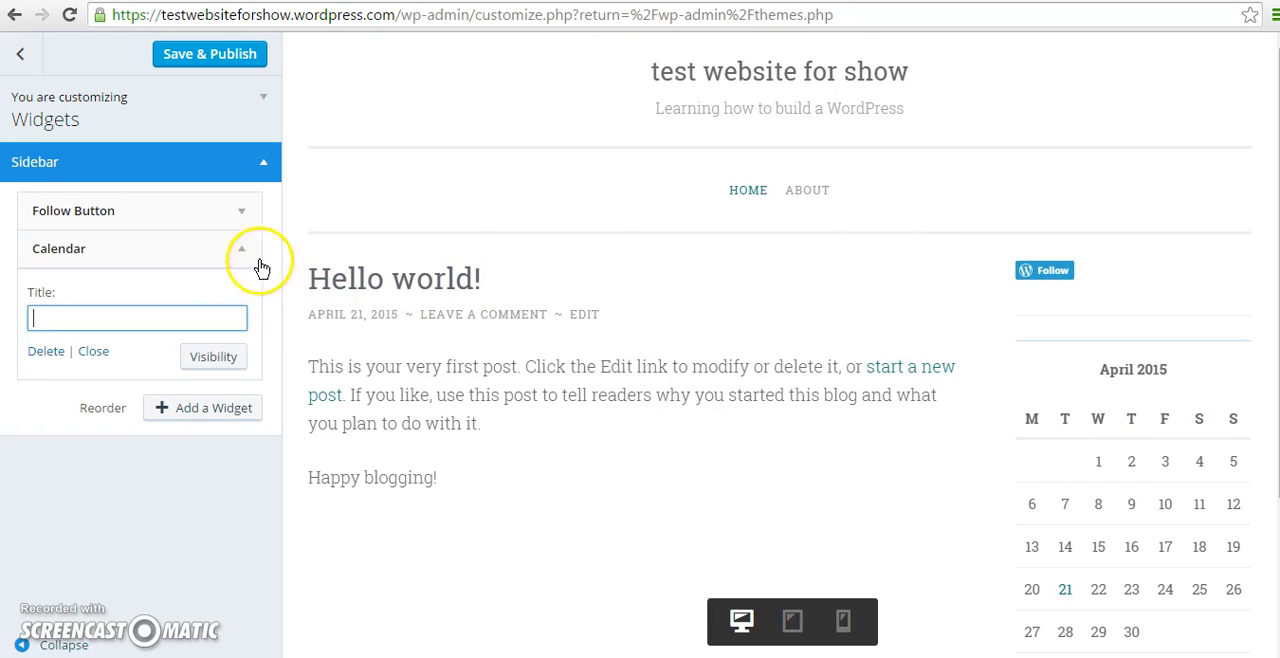
# Reorder the Sidebar widgets so that the Calendar comes above the Follow Button.
pyautogui.click(103, 408)
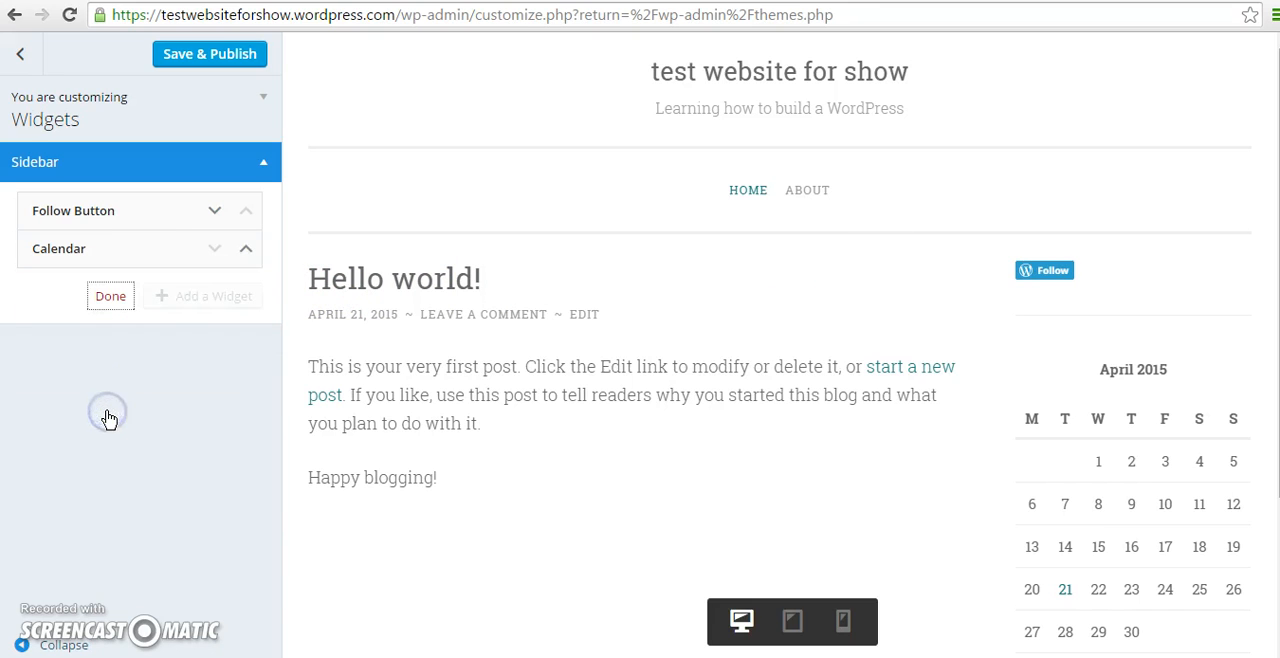
pyautogui.click(245, 254)
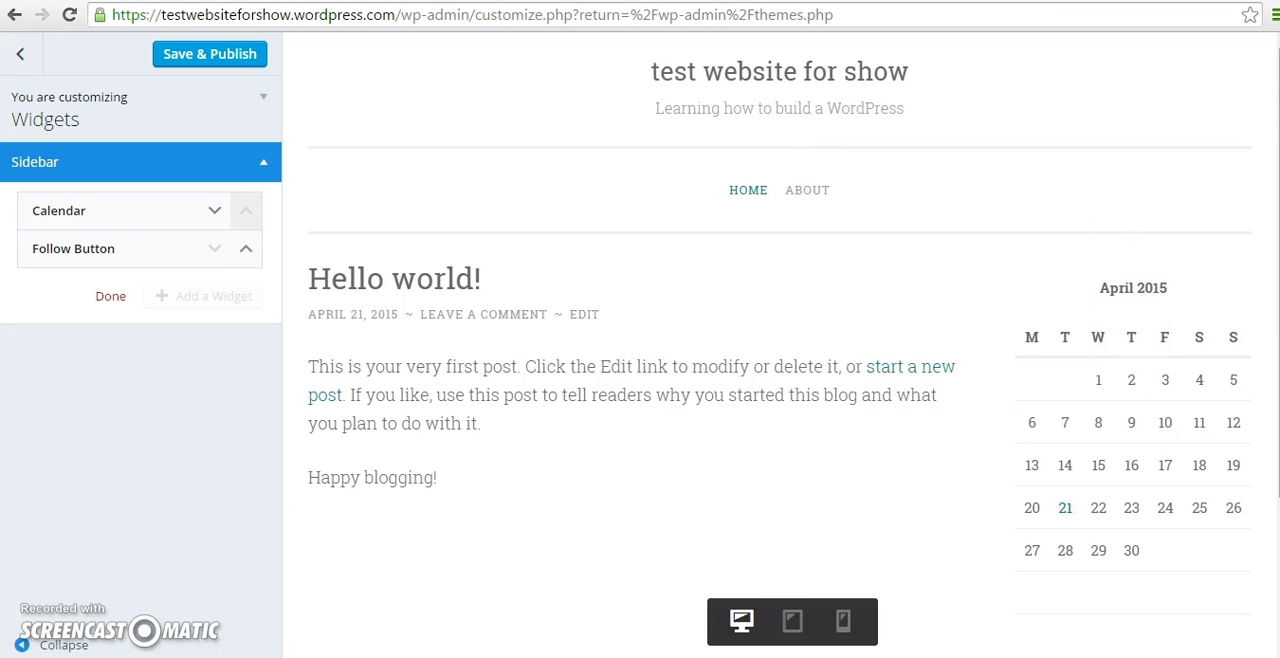
pyautogui.moveTo(1277, 247); pyautogui.dragTo(1275, 398)
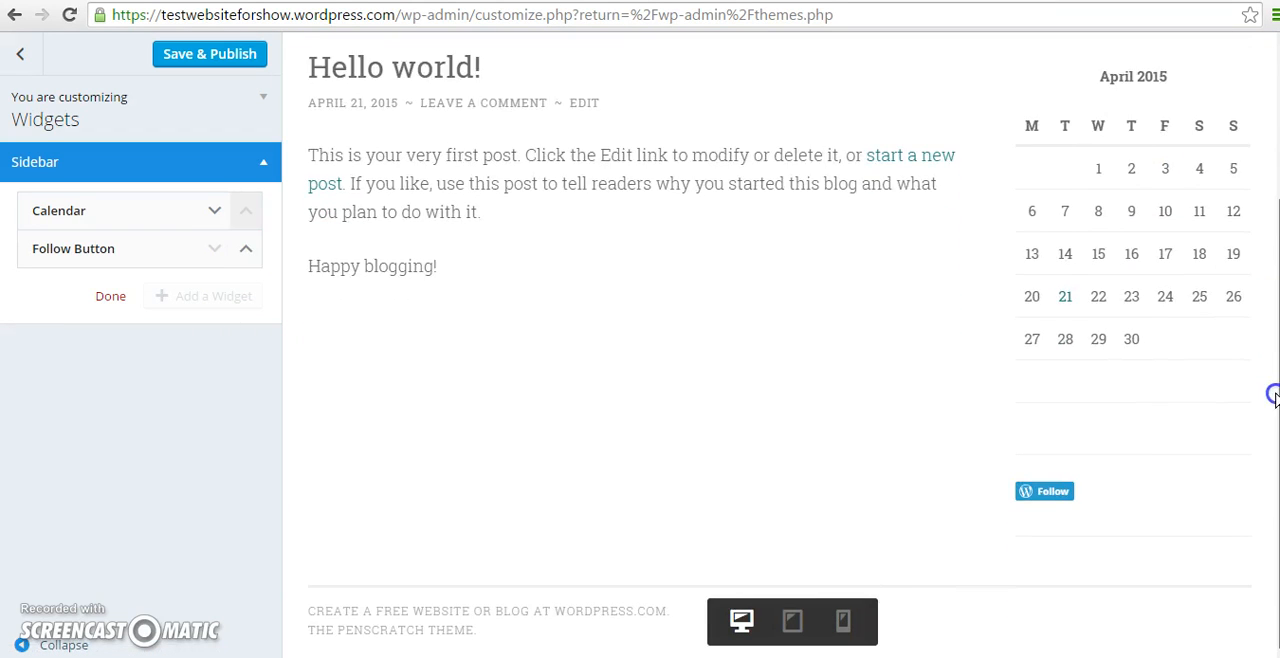
pyautogui.click(110, 298)
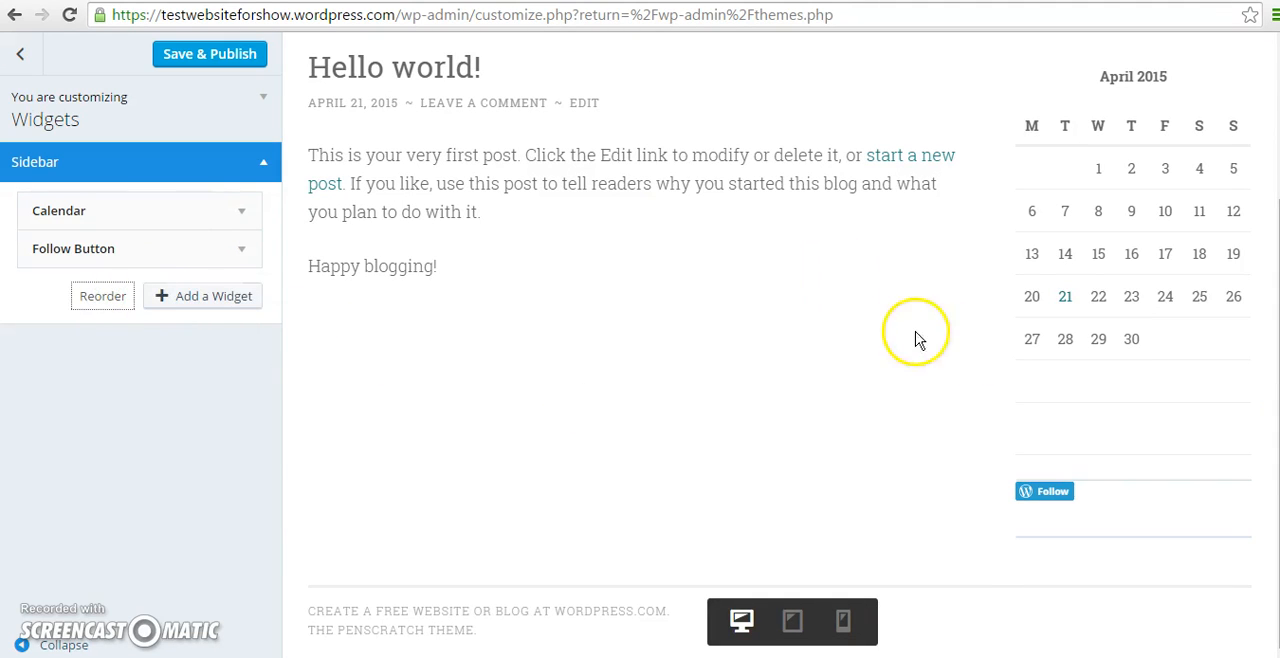
pyautogui.scroll(3, 845, 270)
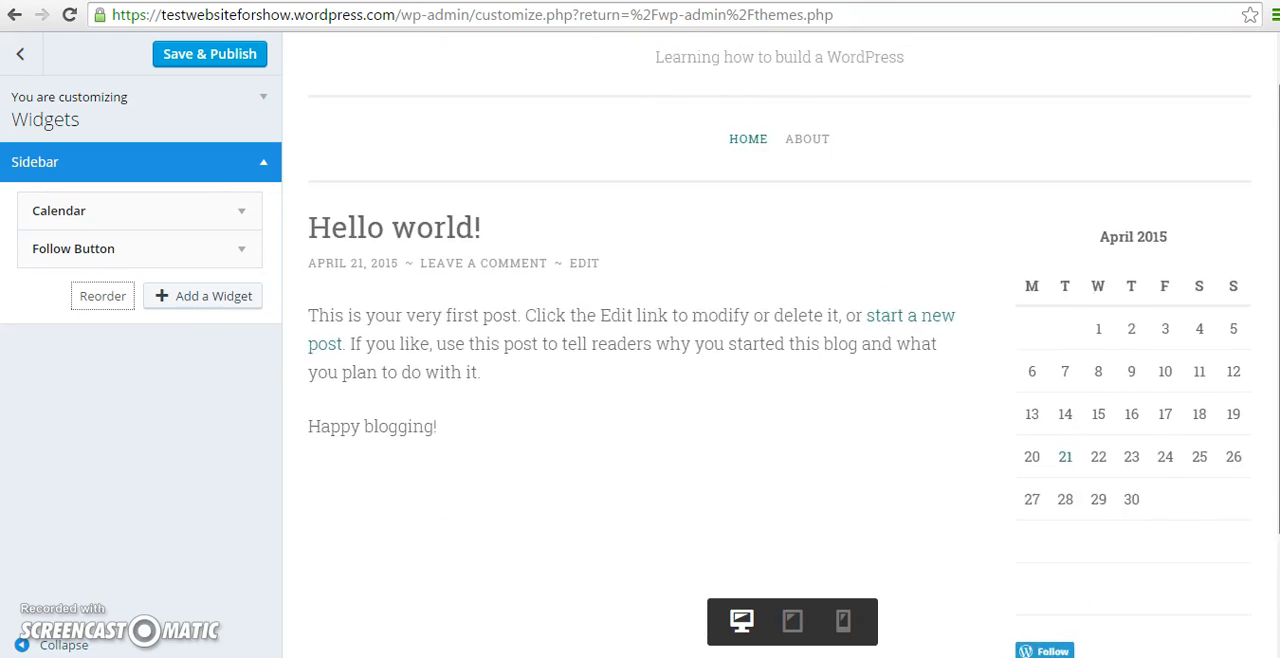
# Save and publish the customizations, and close the customizer to return to the Themes page.
pyautogui.click(243, 56)
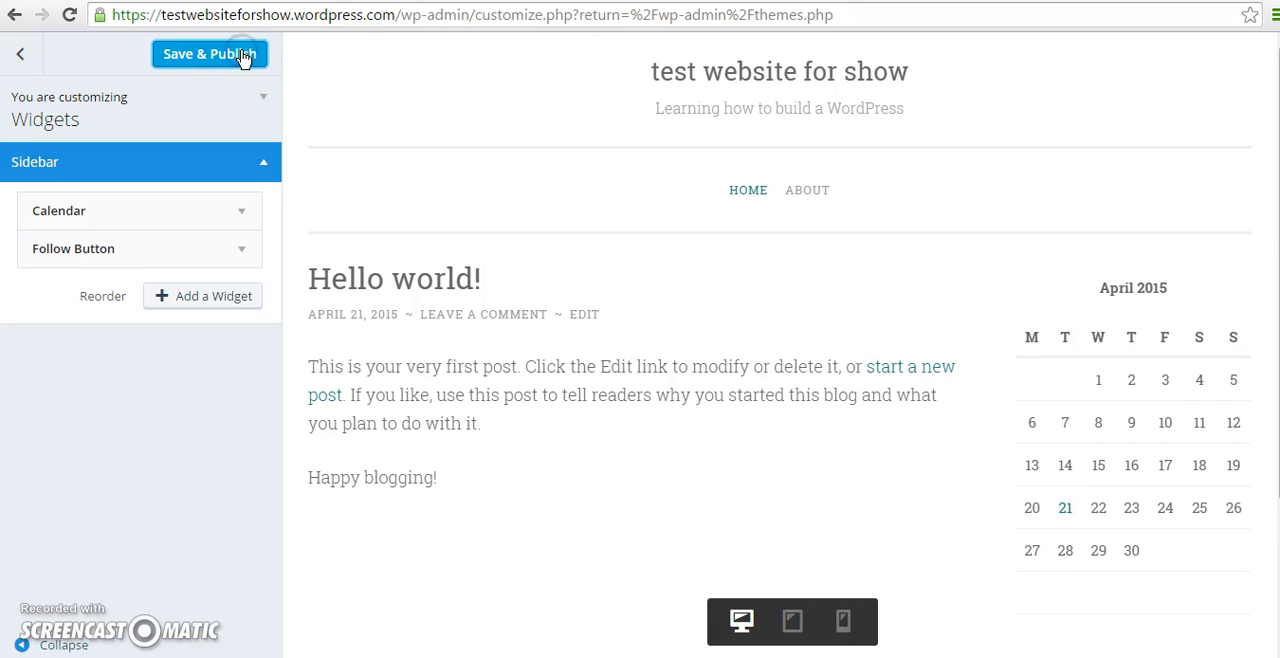
pyautogui.click(243, 56)
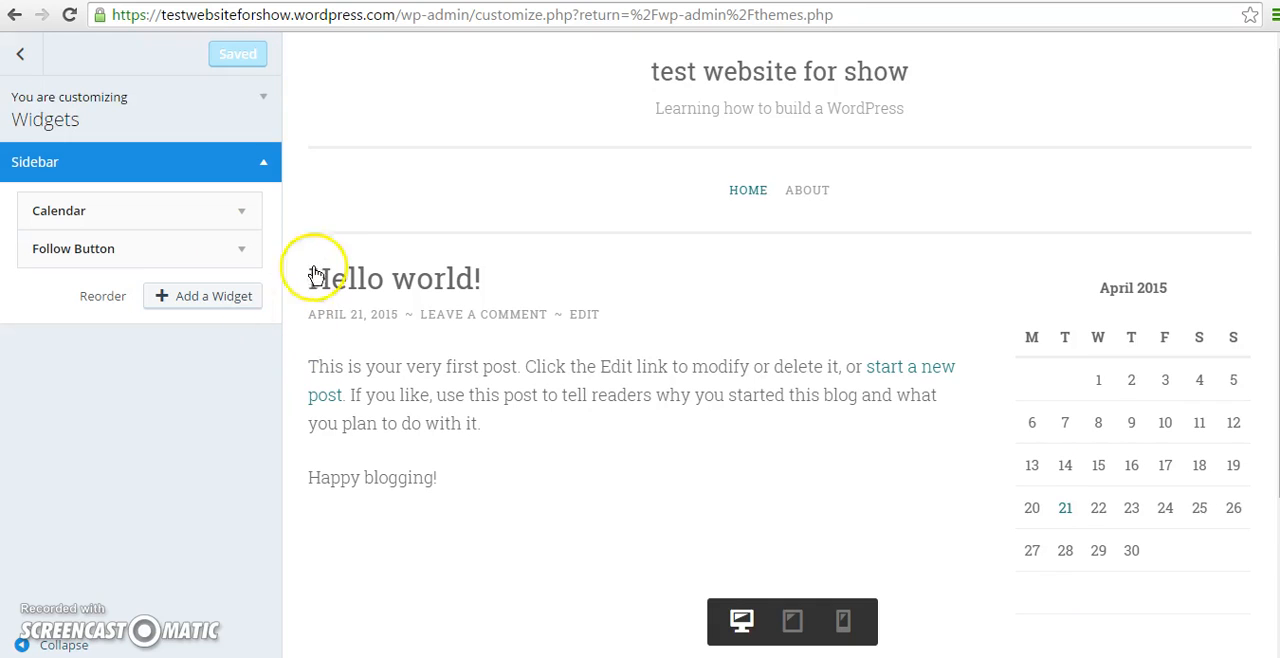
pyautogui.click(21, 56)
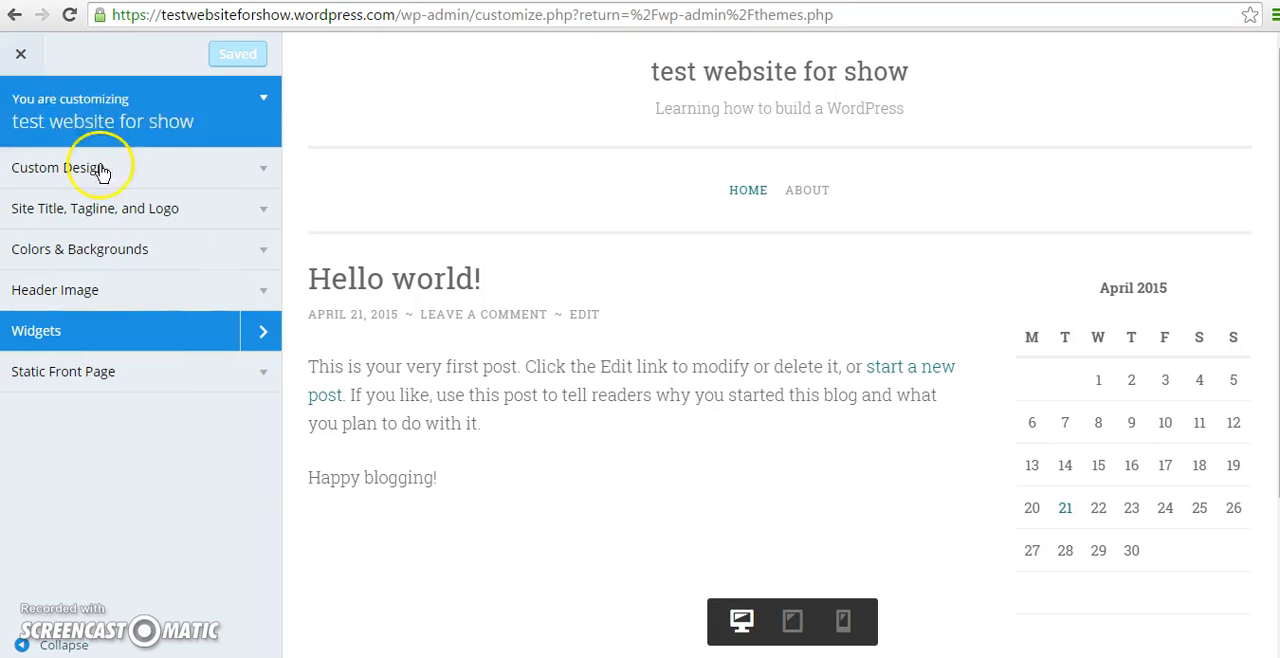
pyautogui.click(21, 58)
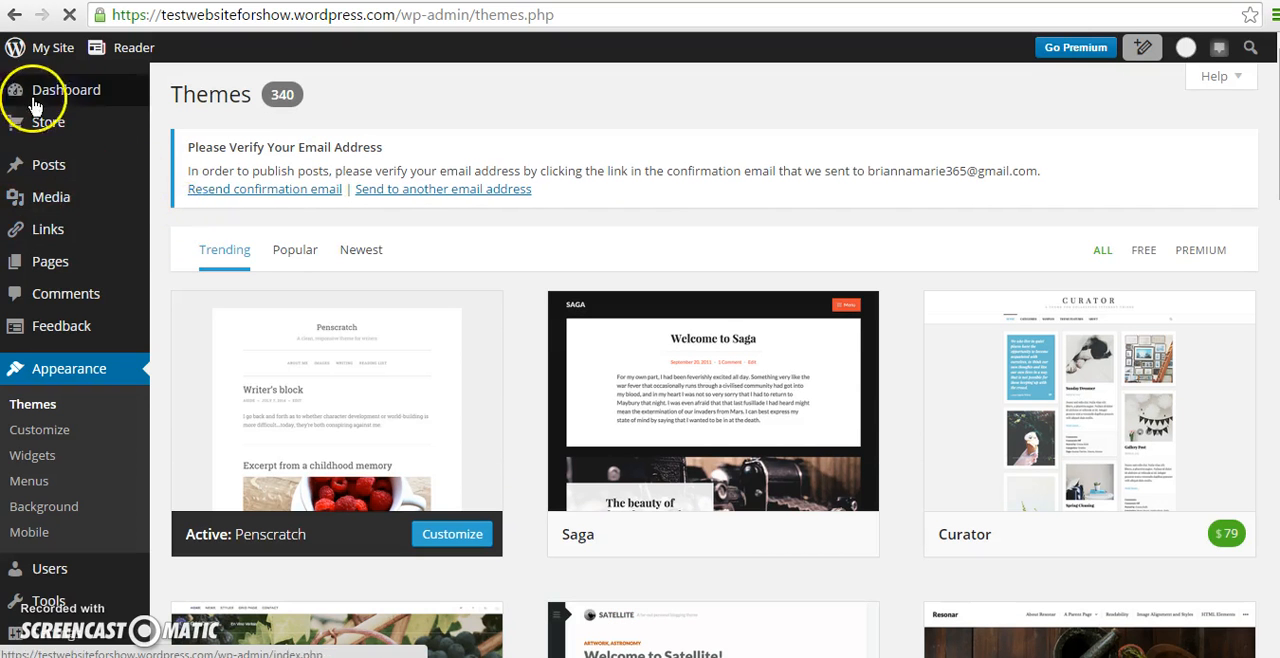
# View the published test website and look over its home page with the sidebar.
pyautogui.click(47, 47)
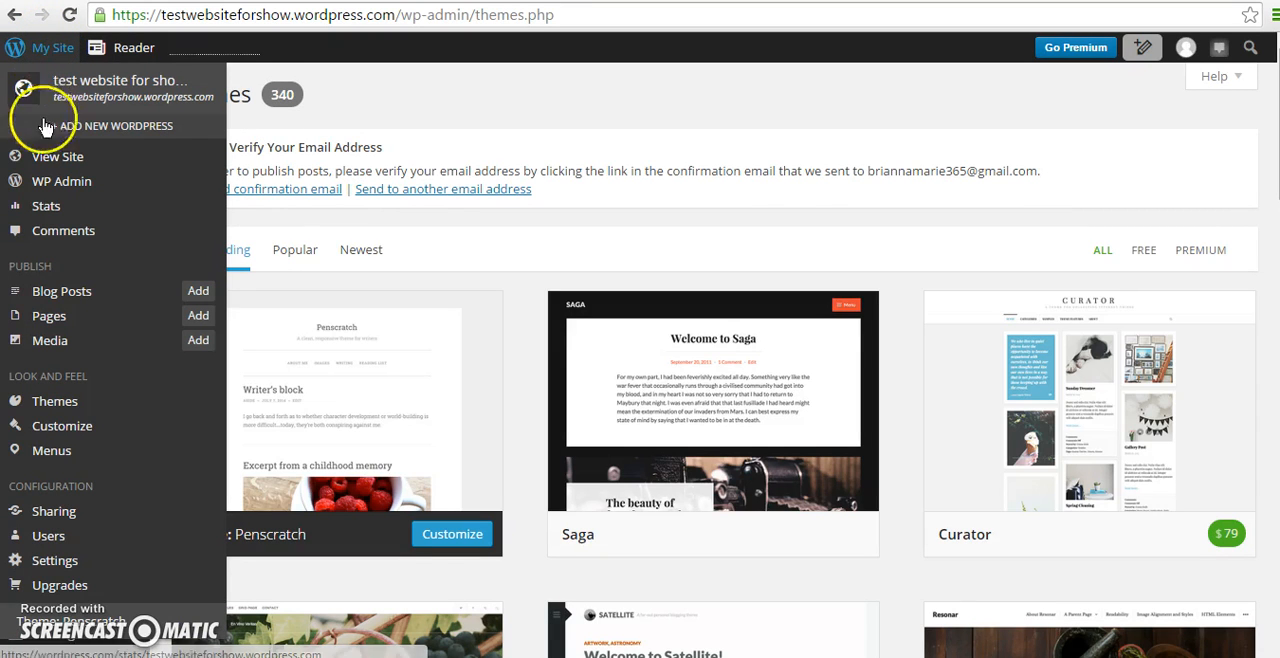
pyautogui.click(52, 163)
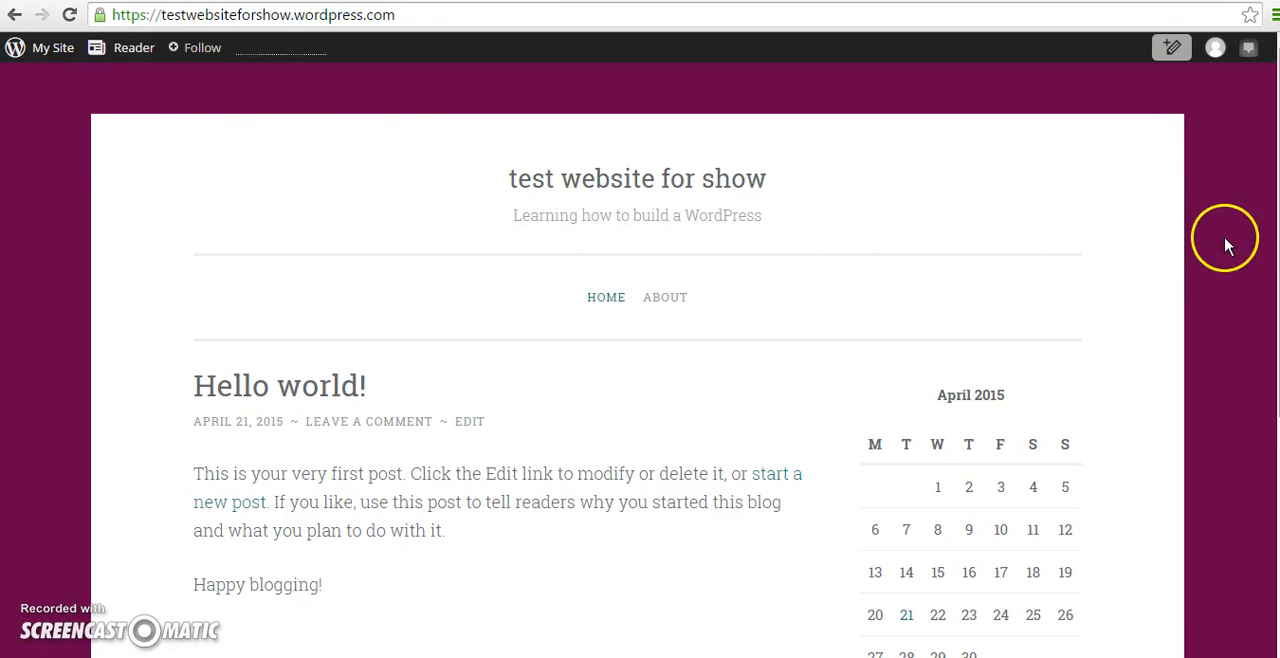
pyautogui.scroll(-4, 640, 360)
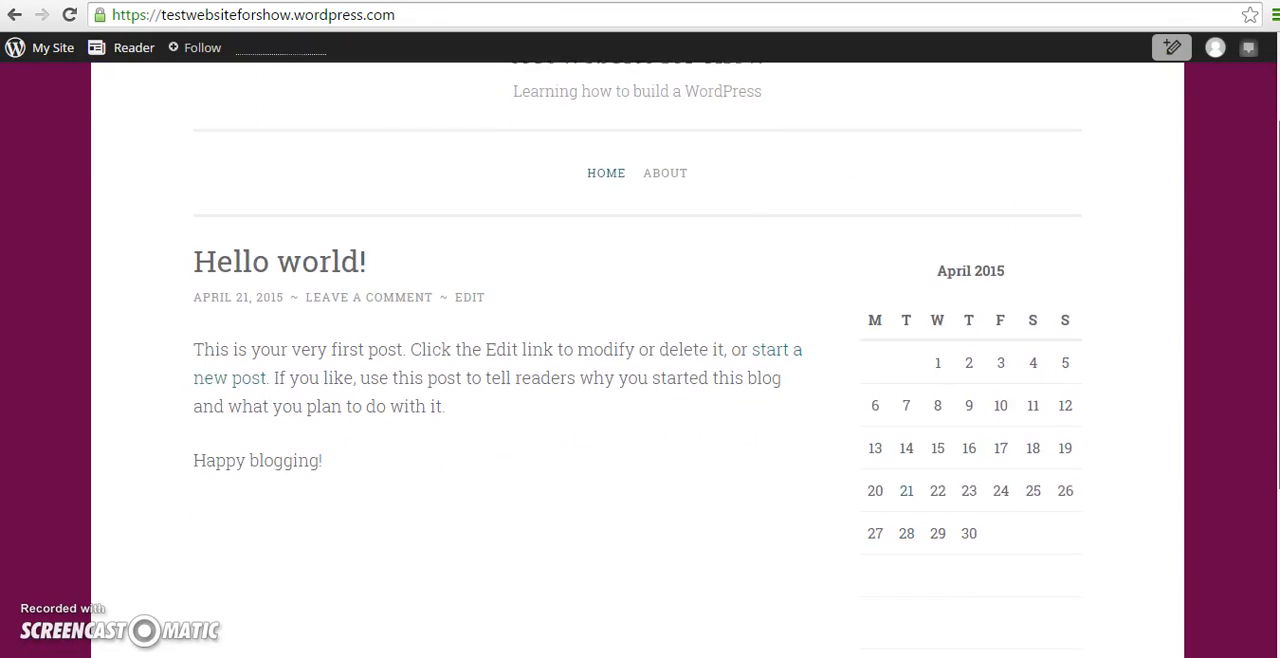